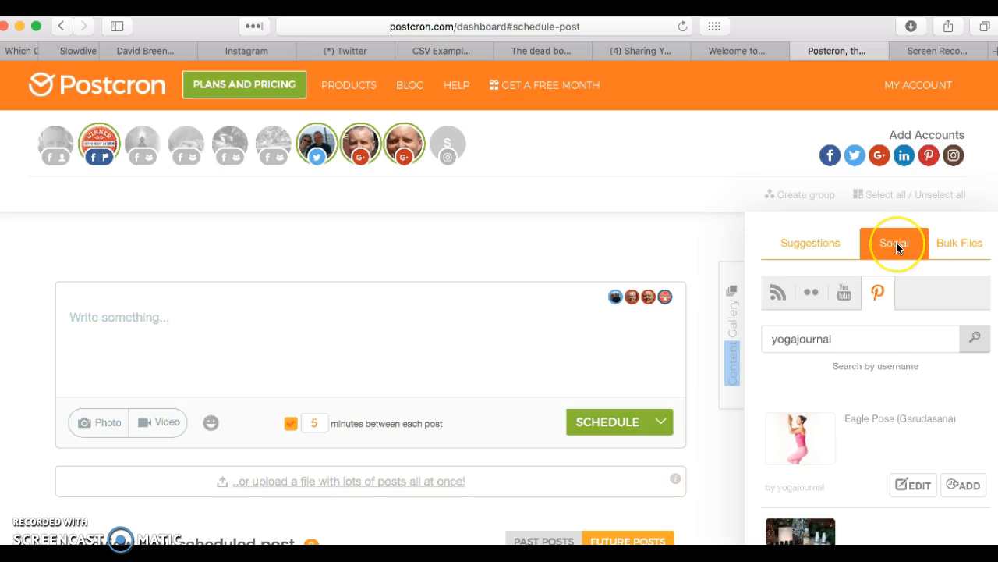
Load the Eagle Pose (Garudasana) pin from yogajournal's Pinterest results into the post editor for editing.
left_click(878, 294)
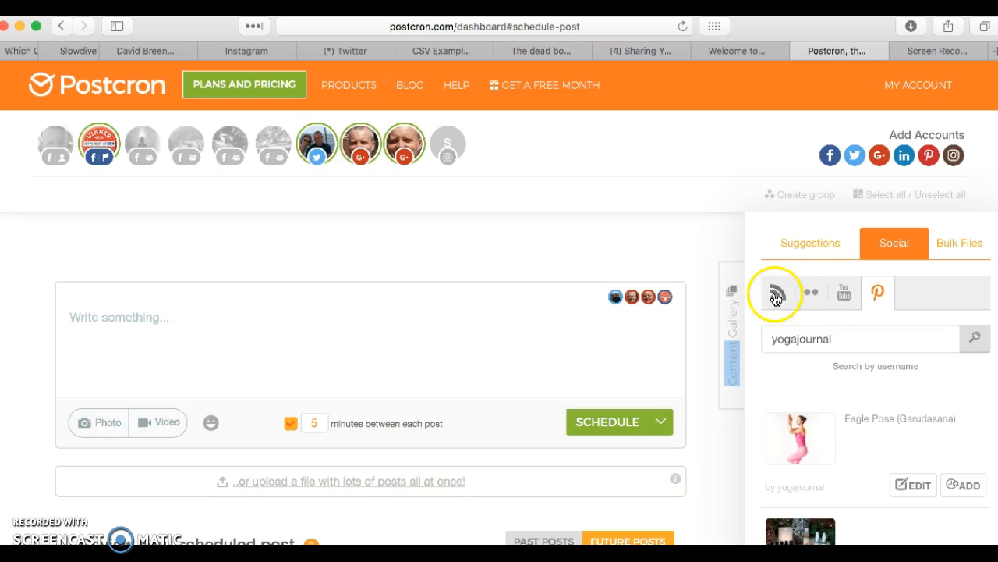
left_click(858, 342)
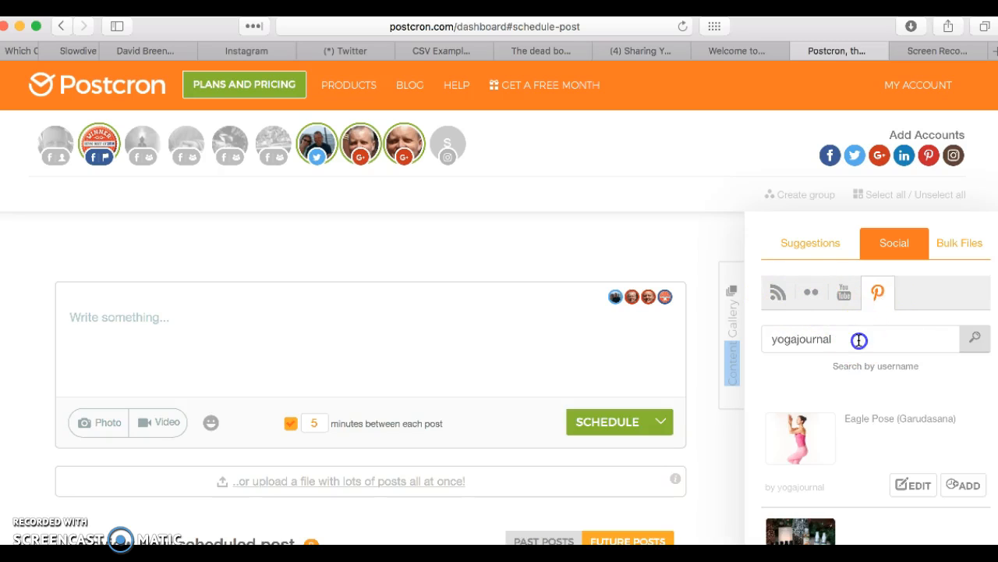
left_click(880, 359)
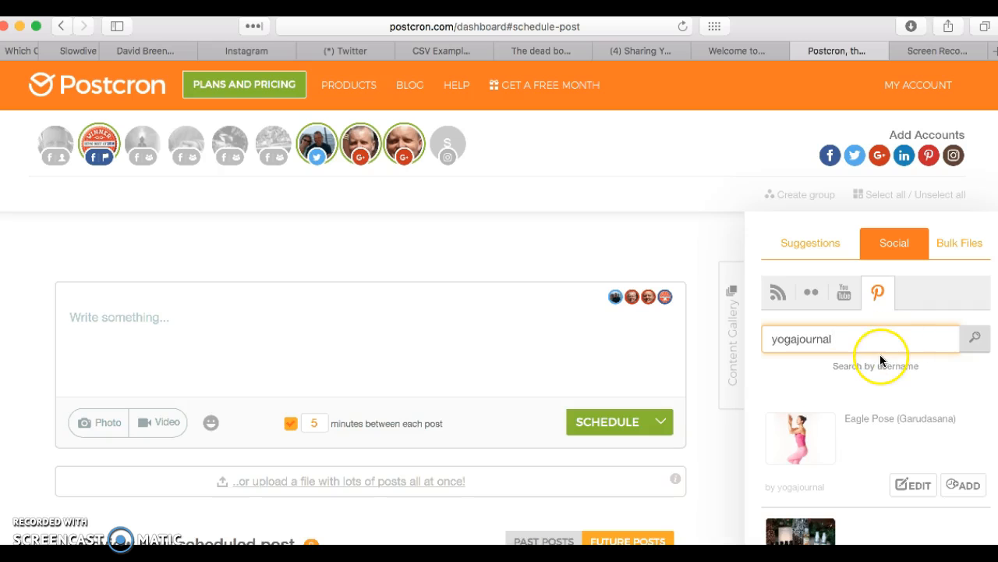
scroll(866, 402, "down", 5)
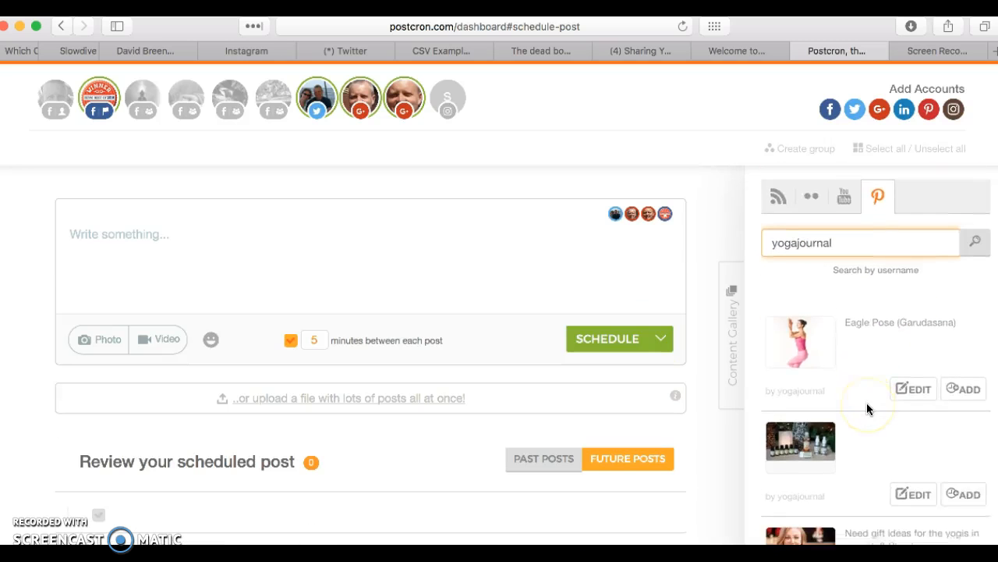
scroll(867, 408, "down", 6)
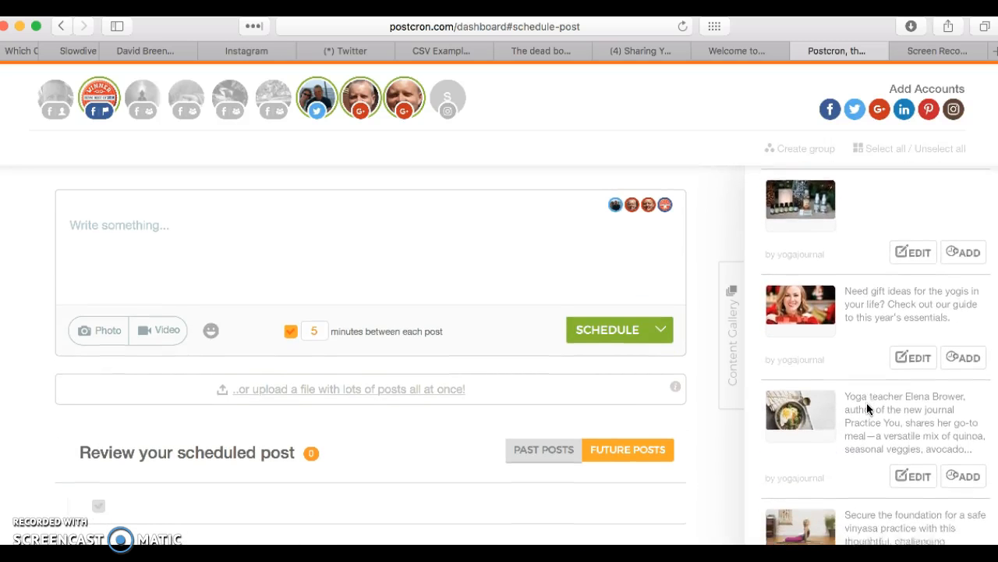
scroll(866, 402, "up", 5)
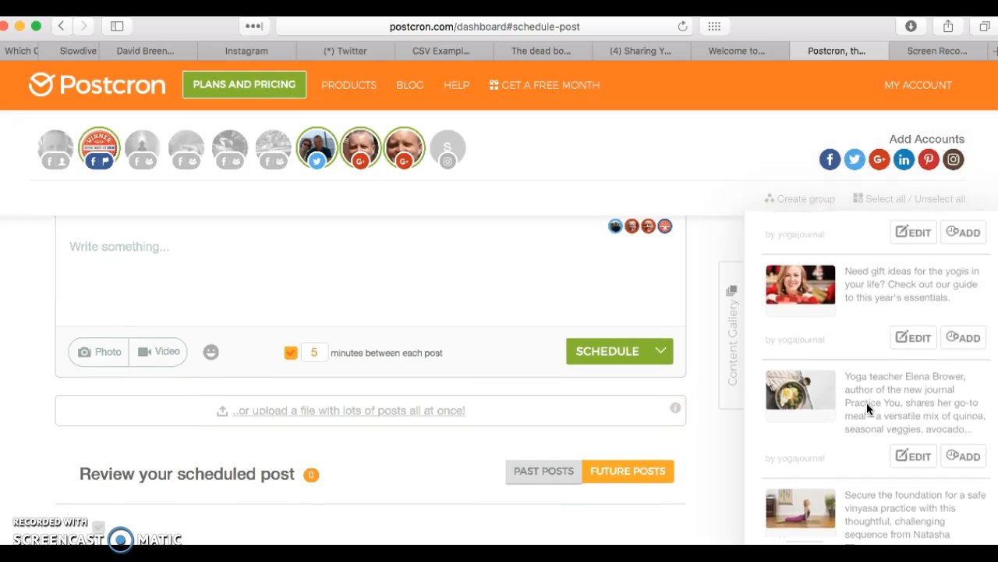
scroll(867, 402, "up", 3)
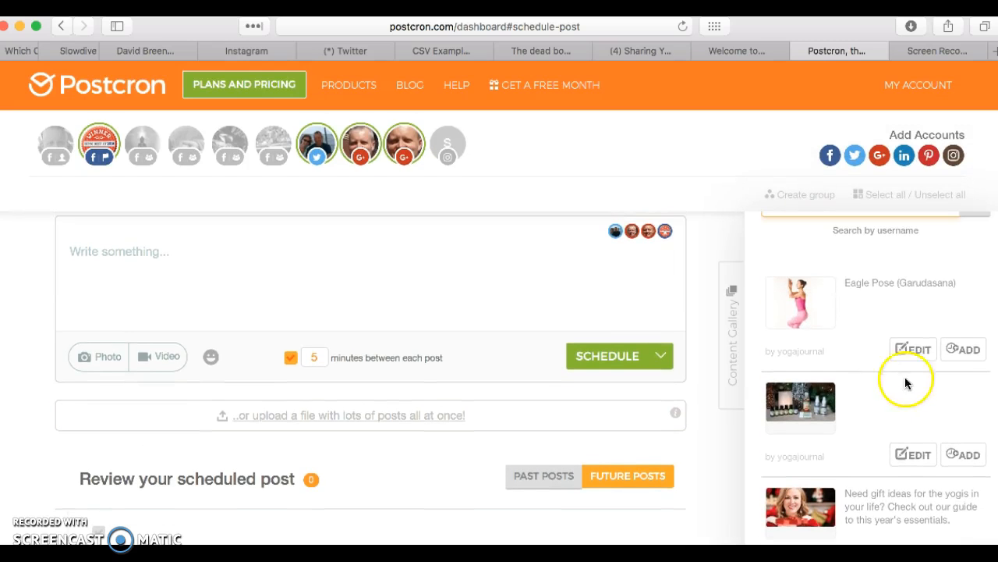
left_click(914, 351)
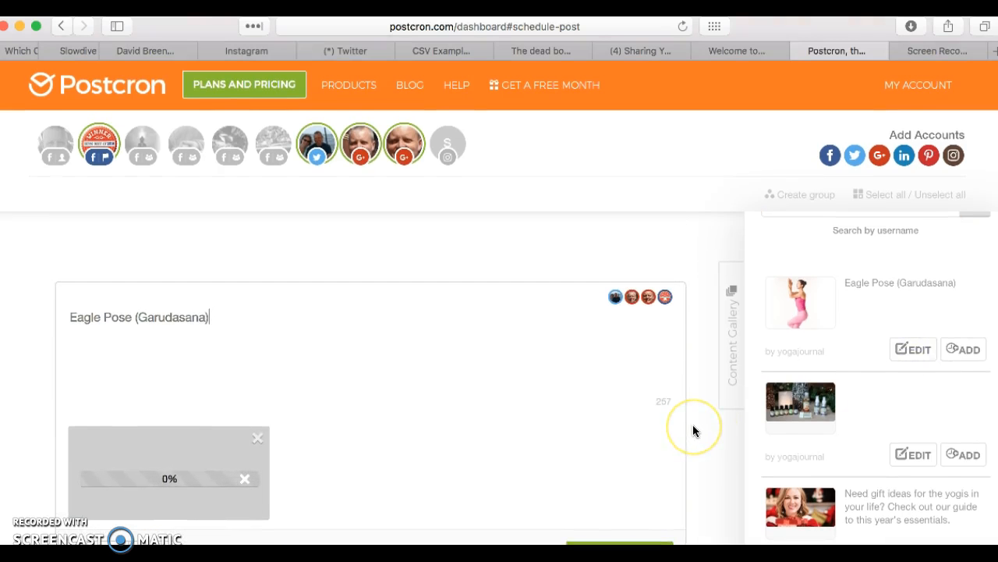
Insert "The pose we did this weekend in class." before the Eagle Pose (Garudasana) text in the post.
scroll(693, 430, "down", 1)
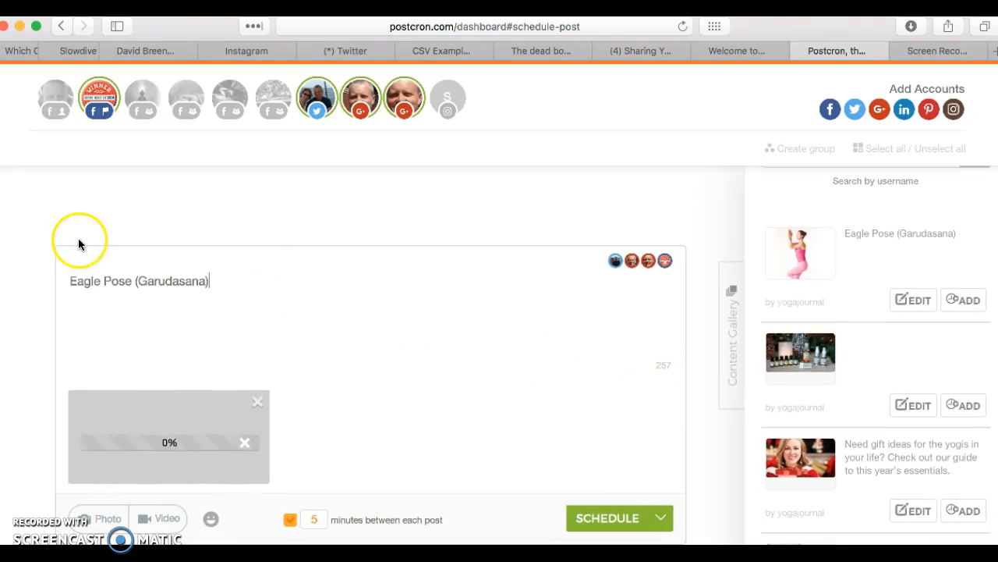
left_click(71, 280)
type("The pose we")
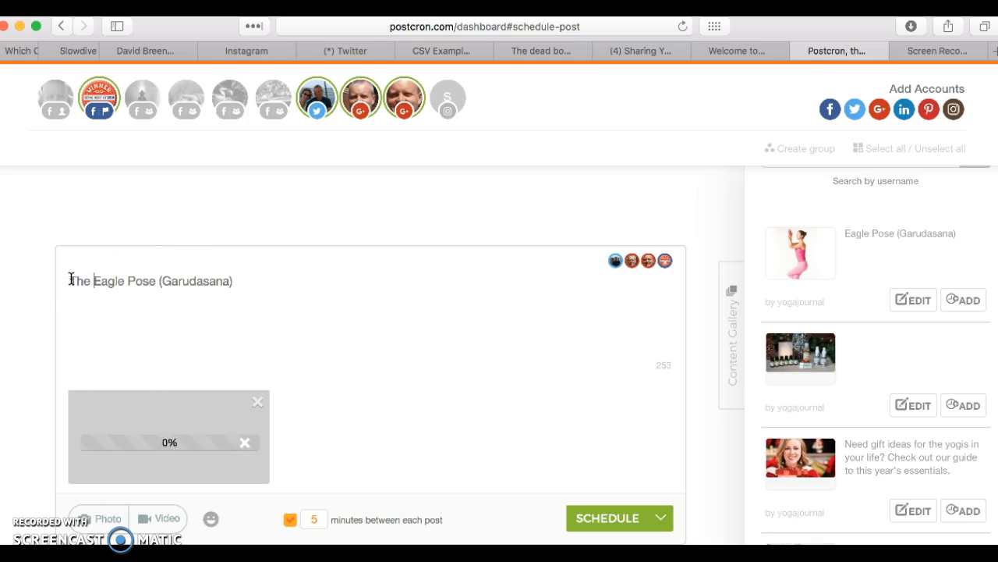
type(" did this week")
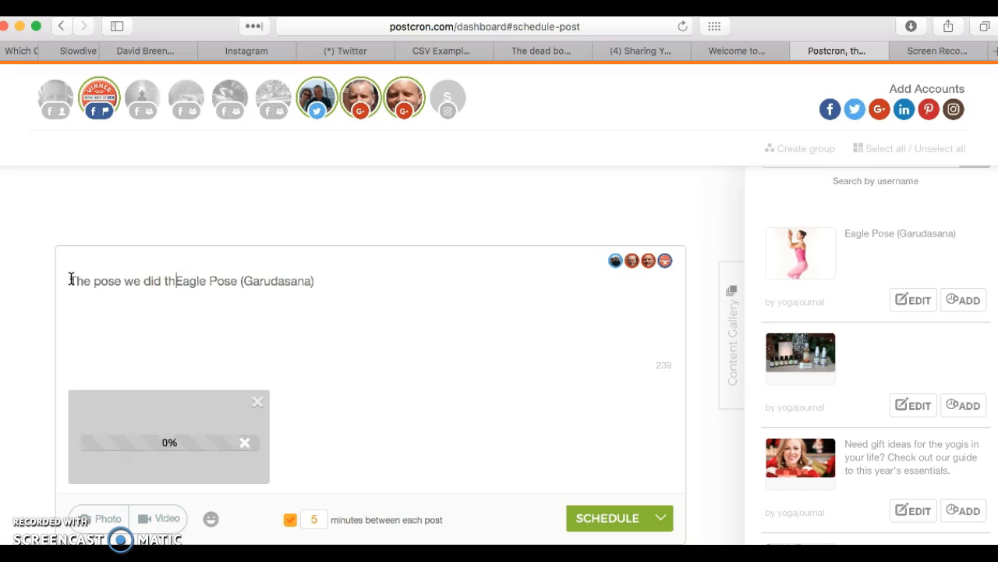
type("end in cl")
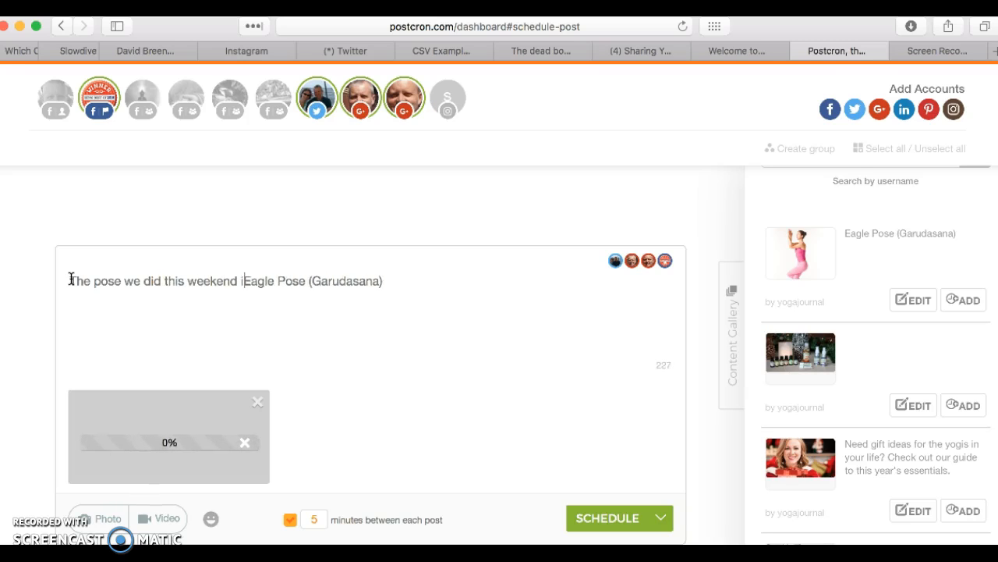
type("ass")
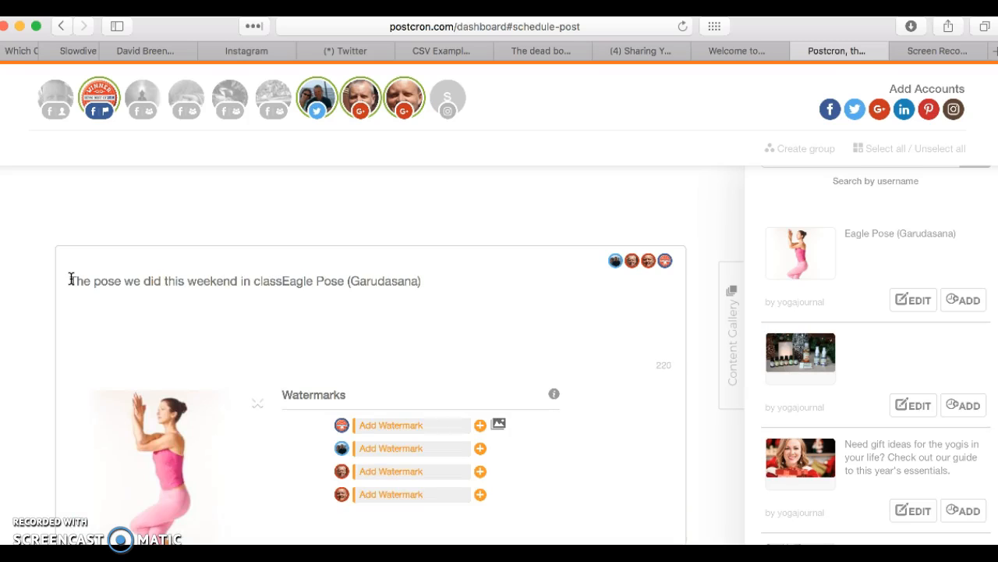
type(".")
Add the four Facebook groups as posting targets and remove the Twitter account and both Google+ accounts.
scroll(561, 291, "down", 1)
scroll(561, 291, "up", 2)
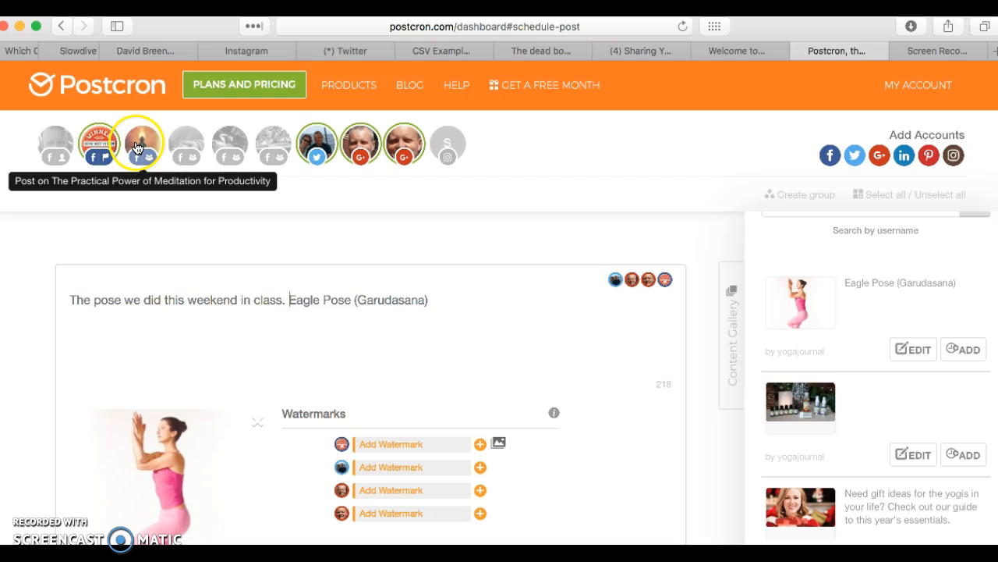
left_click(139, 147)
left_click(186, 145)
left_click(228, 146)
left_click(273, 147)
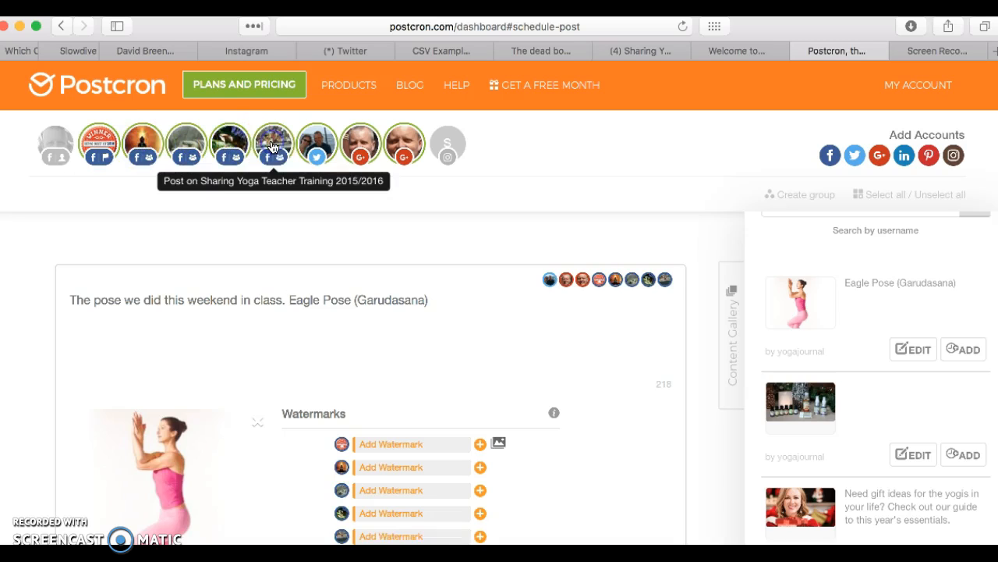
left_click(312, 146)
left_click(360, 146)
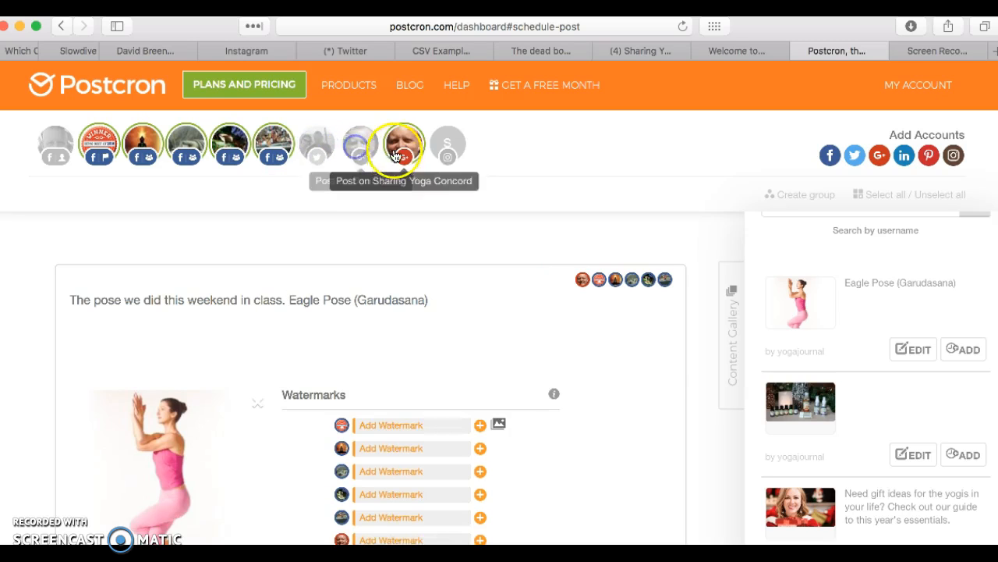
left_click(399, 150)
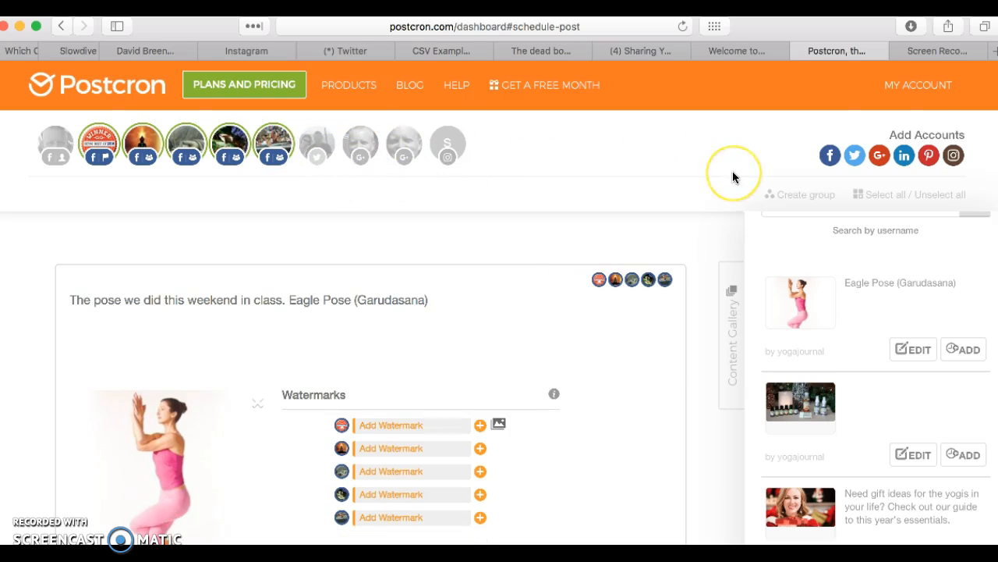
Schedule the Eagle Pose post for March 24, 2018 at 05:23 PM.
scroll(732, 173, "down", 3)
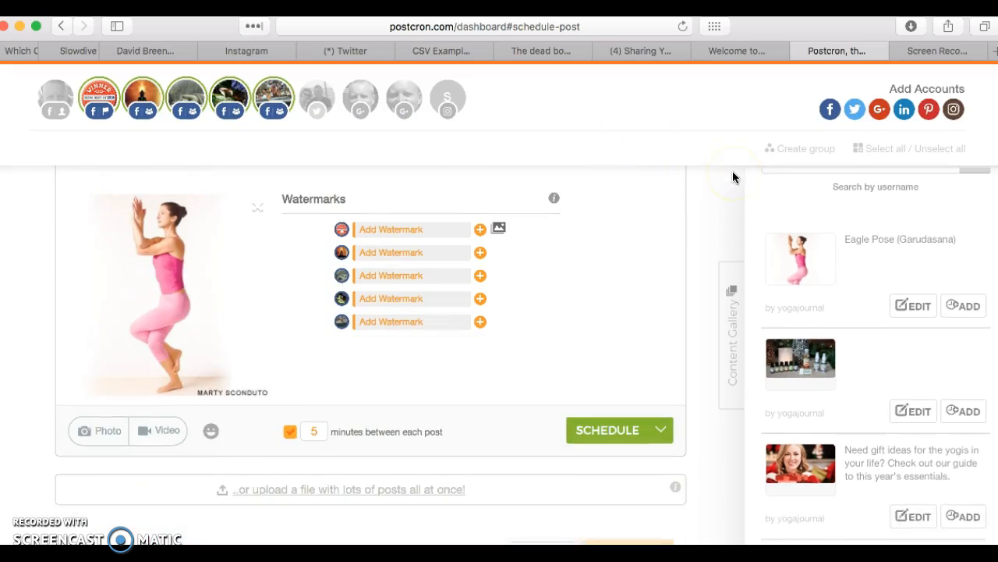
left_click(607, 432)
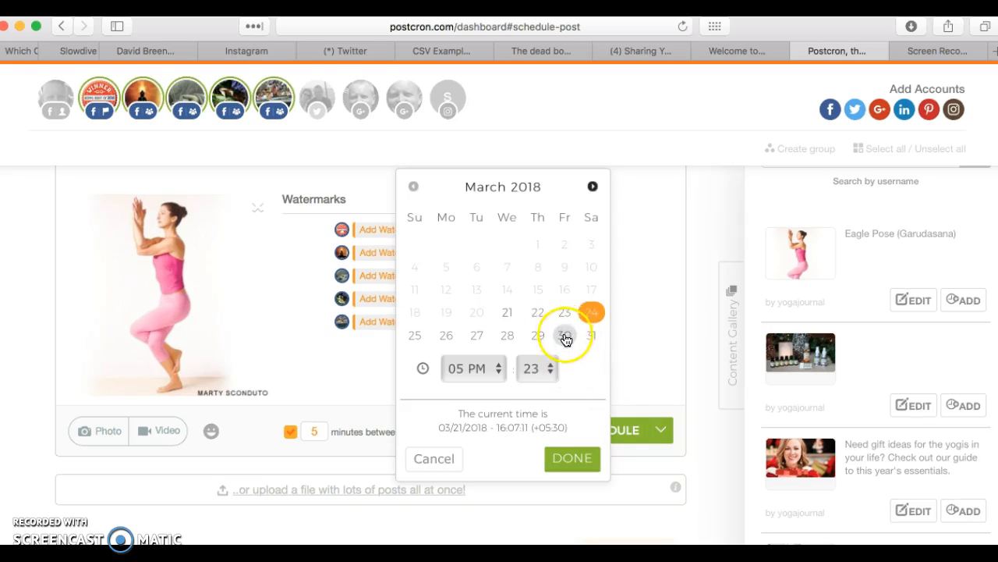
left_click(570, 460)
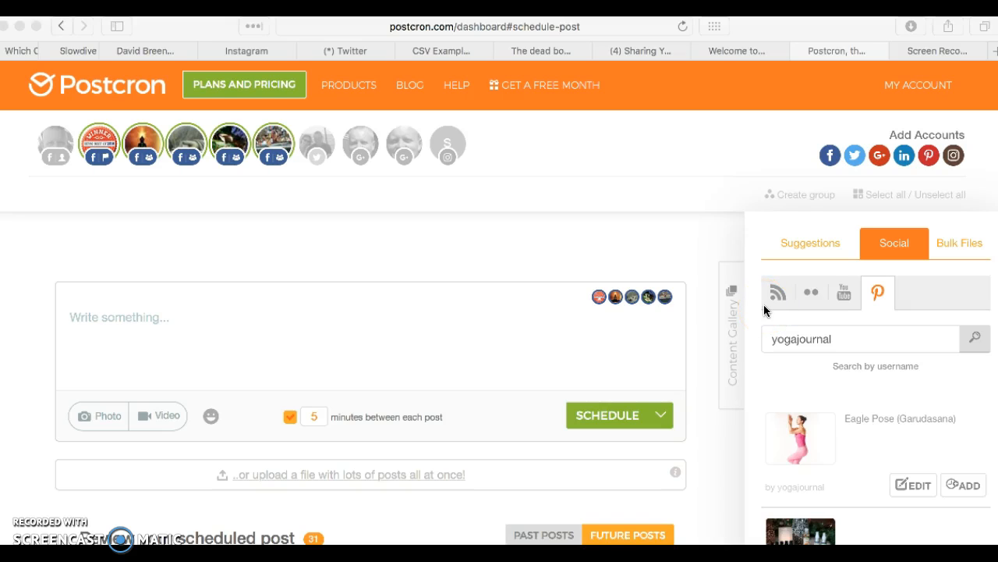
Load the video "Anatomy for Yoga with Paul Grilley Clip 1" from the YouTube results for "paul grilley anatomy" into the post editor.
left_click(846, 292)
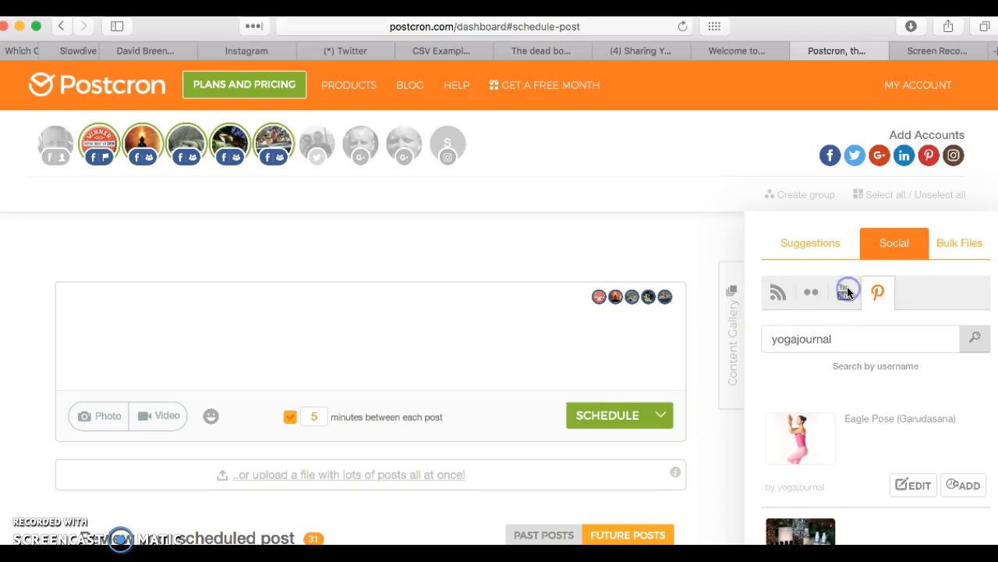
left_click(846, 293)
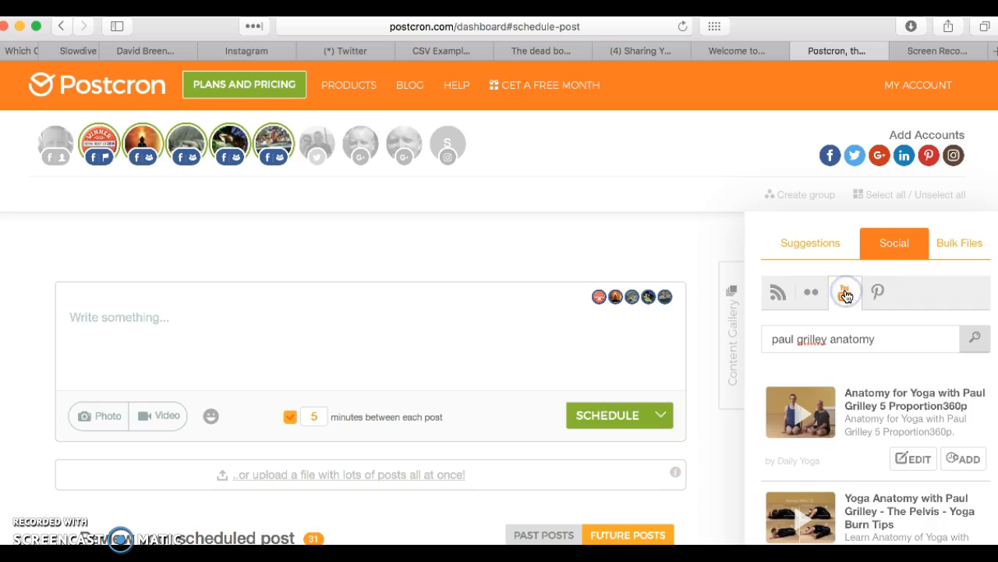
left_click(884, 338)
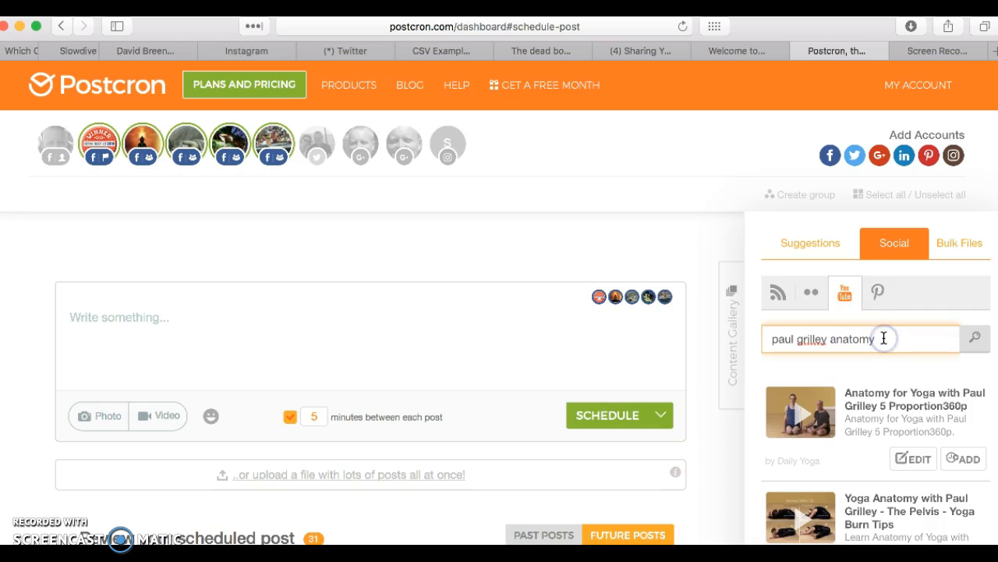
left_click(858, 399)
scroll(874, 401, "down", 3)
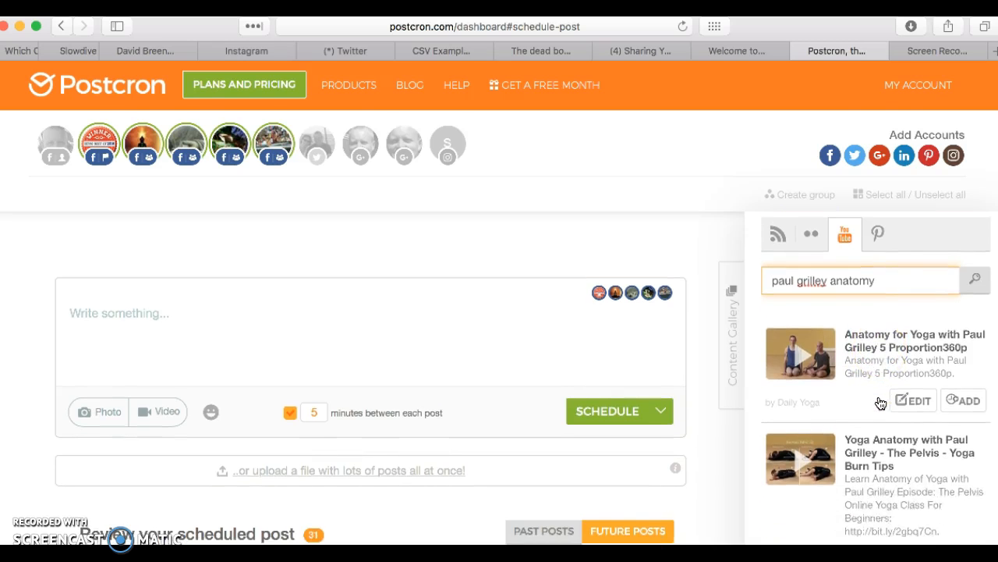
scroll(880, 402, "down", 5)
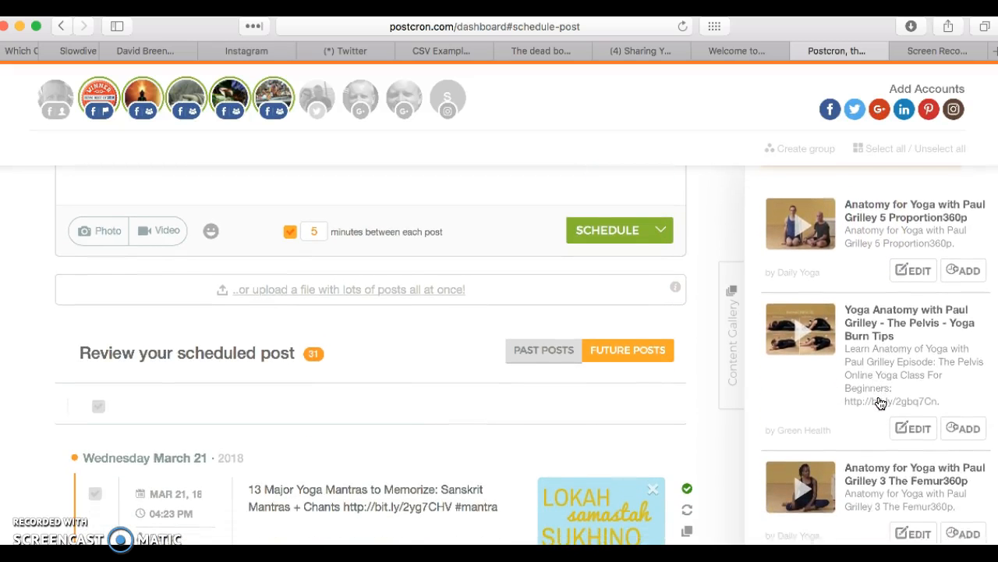
scroll(880, 402, "down", 3)
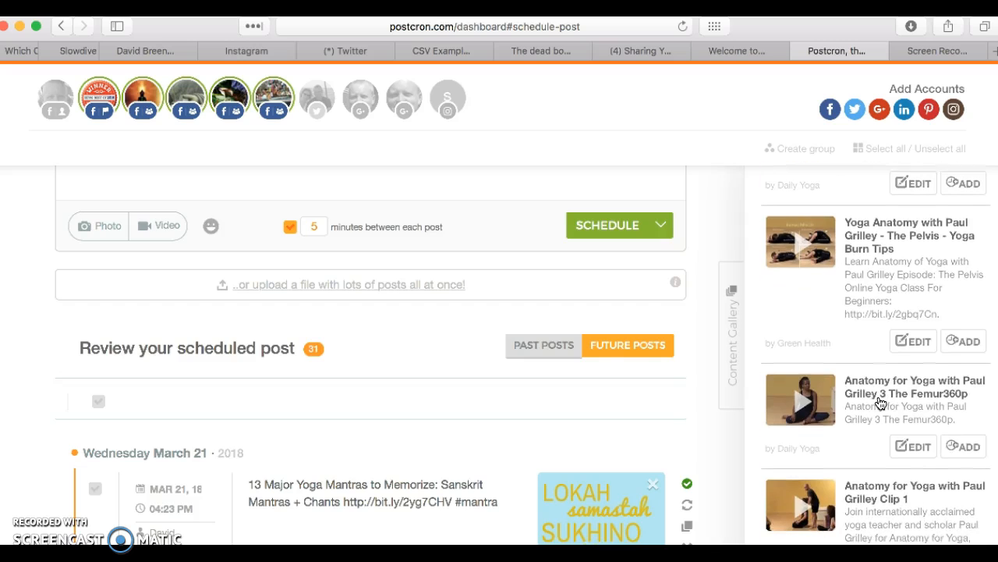
scroll(880, 403, "down", 1)
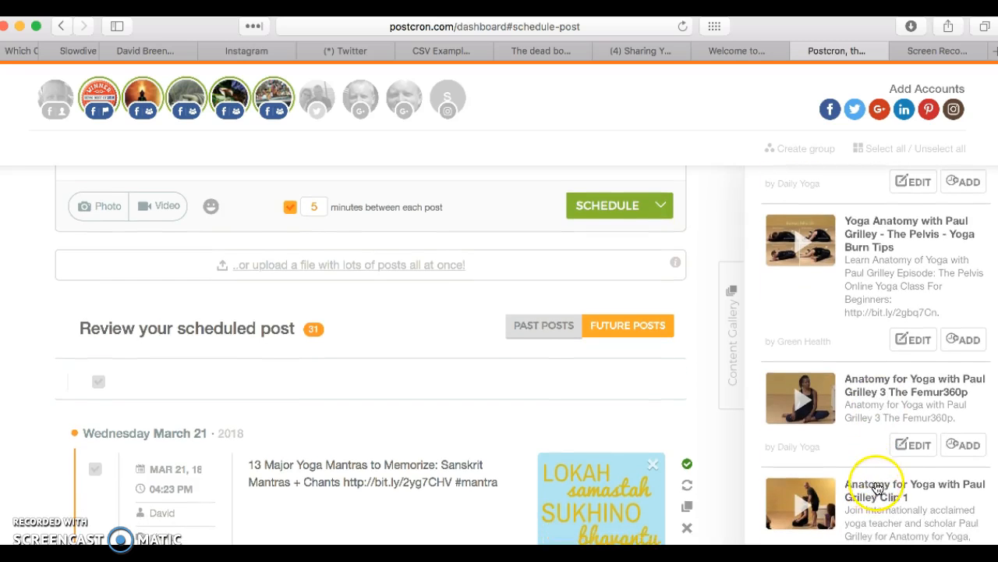
scroll(877, 483, "down", 4)
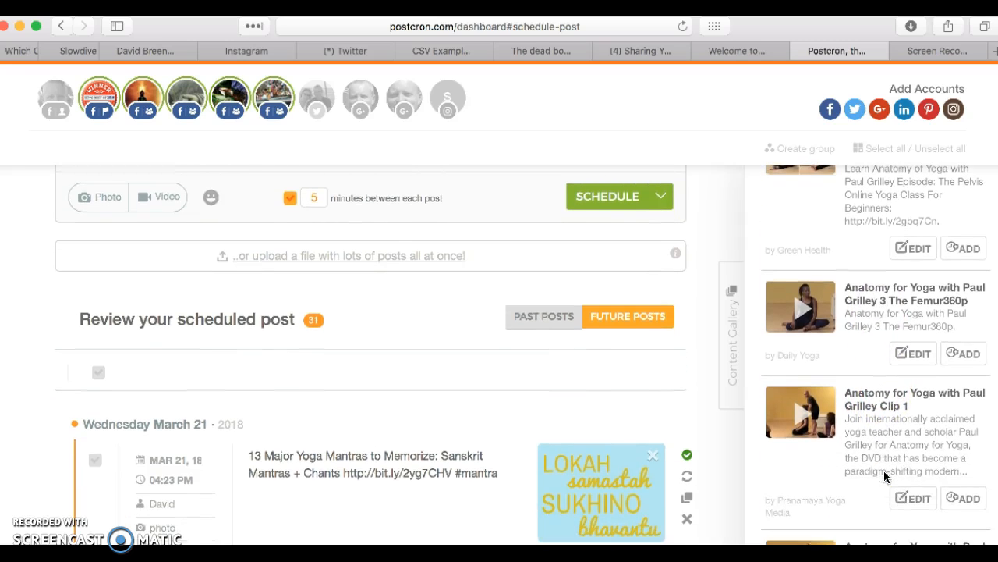
left_click(911, 498)
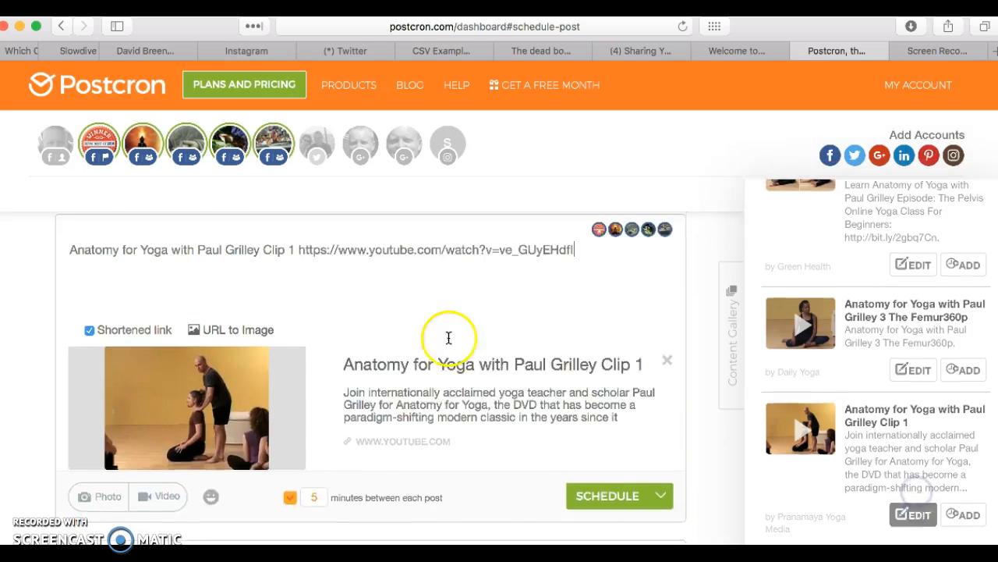
Delete the shortened link from the post text, keeping the title "Anatomy for Yoga with Paul Grilley Clip 1" and the video preview.
left_click(434, 319)
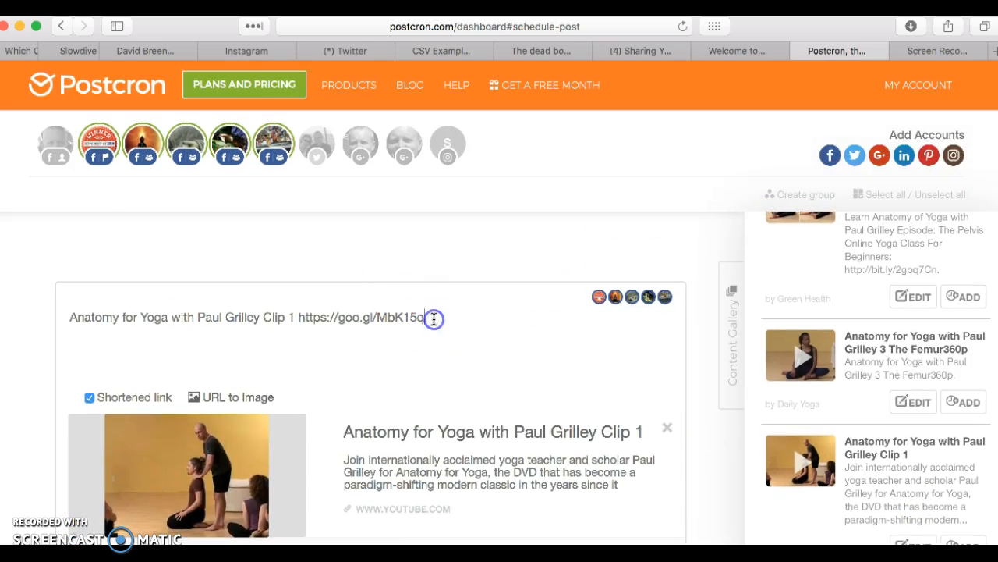
key("BackSpace")
key("BackSpace")
key("BackSpace")
key("BackSpace")
key("BackSpace")
key("BackSpace")
key("BackSpace")
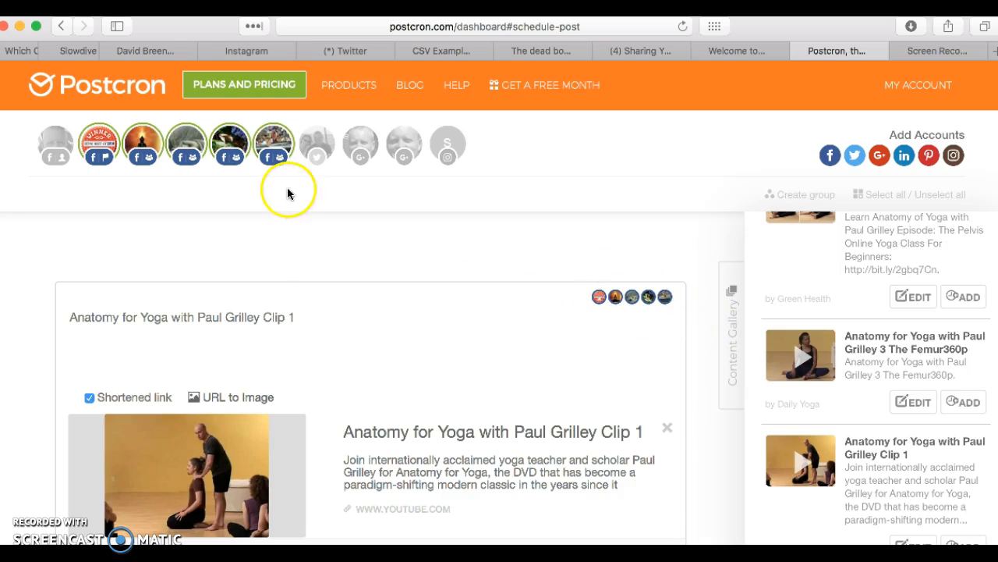
Add the Twitter account and both Google+ accounts as posting targets for the yoga anatomy video post.
left_click(314, 153)
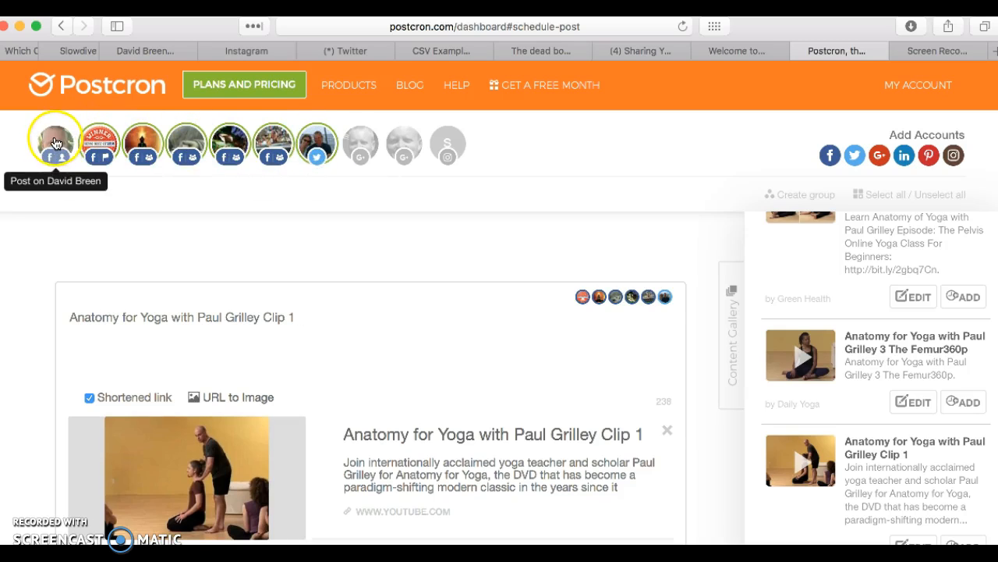
left_click(356, 147)
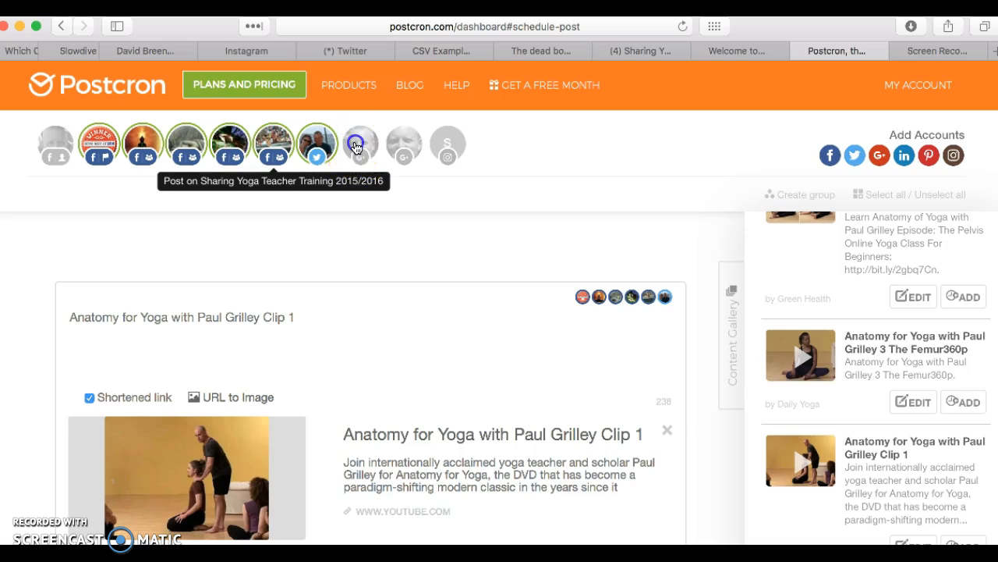
left_click(403, 145)
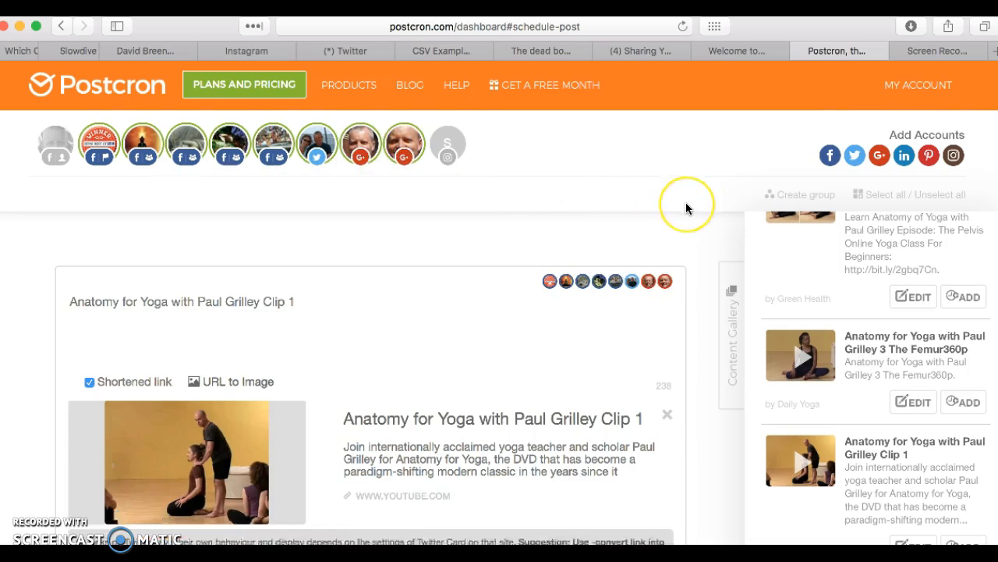
Schedule the yoga anatomy video post for March 25, 2018 at 05:23 PM.
scroll(686, 207, "down", 5)
left_click(618, 295)
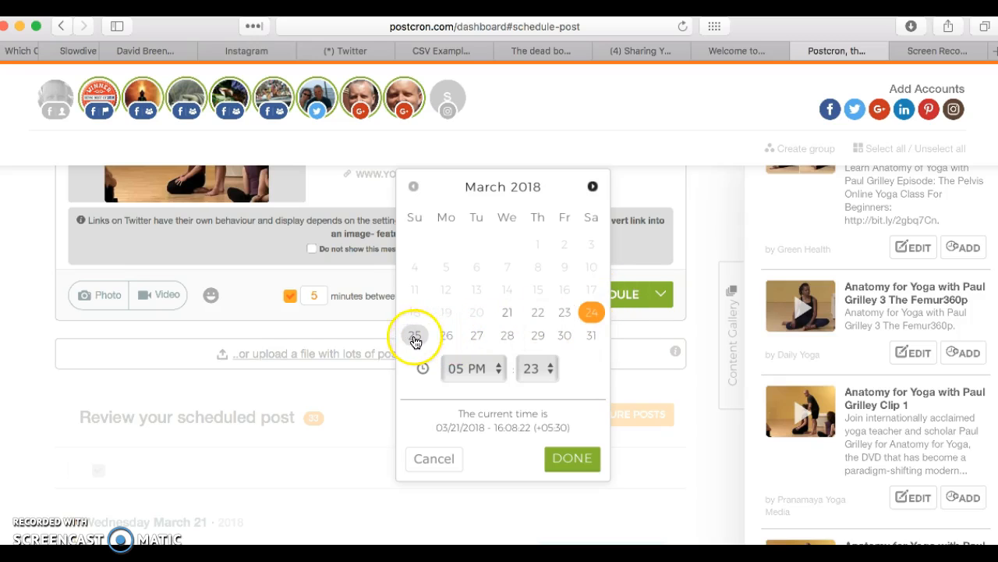
left_click(415, 337)
left_click(575, 459)
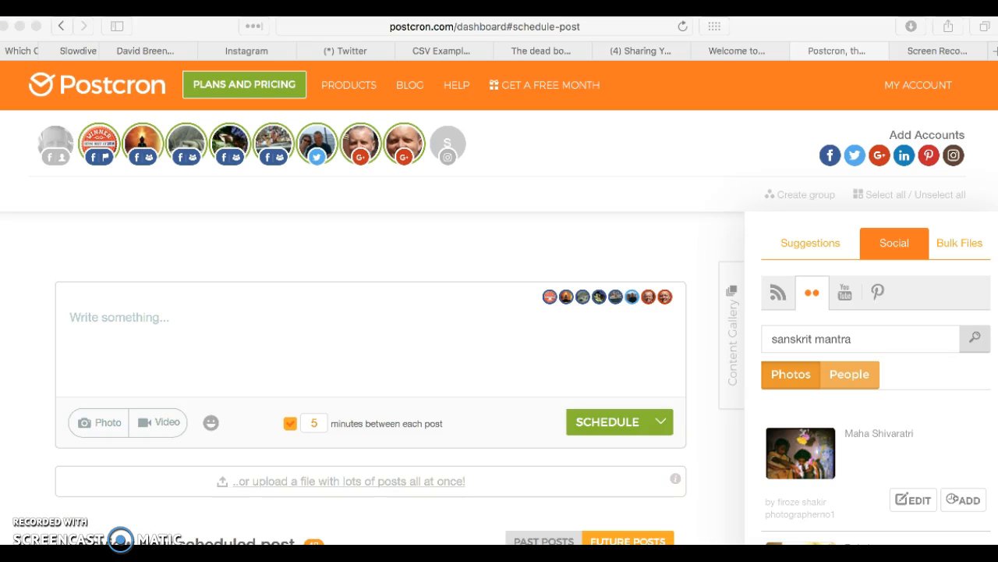
Load the photo "Om Mani Padme Hum" from the Flickr results for "sanskrit mantra" and append "for the TT group. Check this out." to its text.
scroll(865, 425, "down", 5)
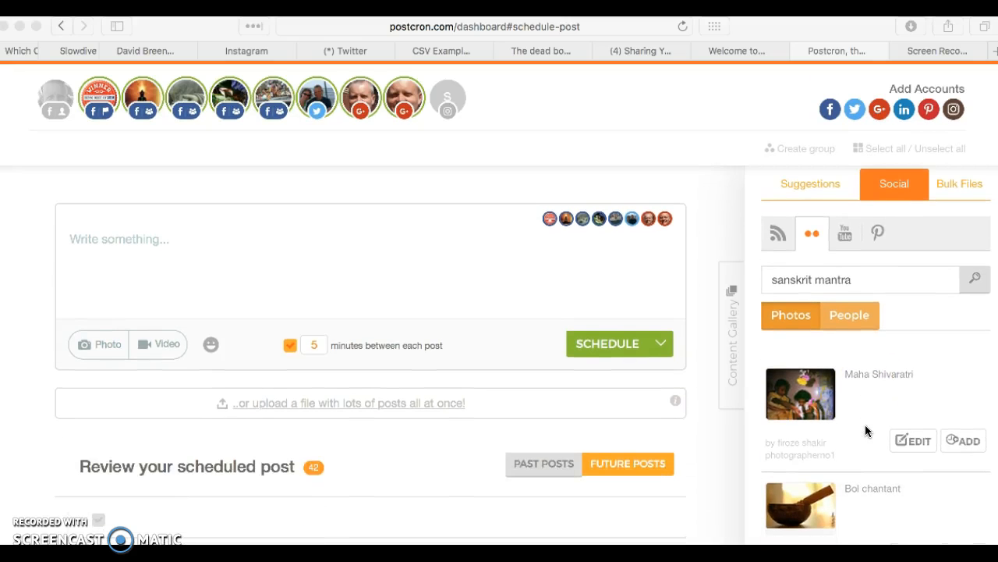
scroll(865, 431, "down", 1)
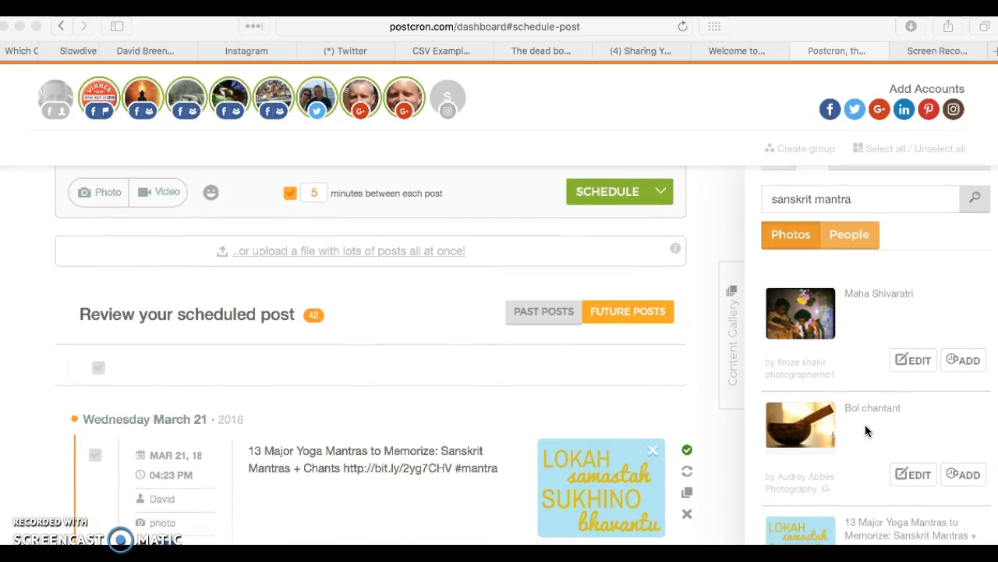
scroll(865, 431, "down", 3)
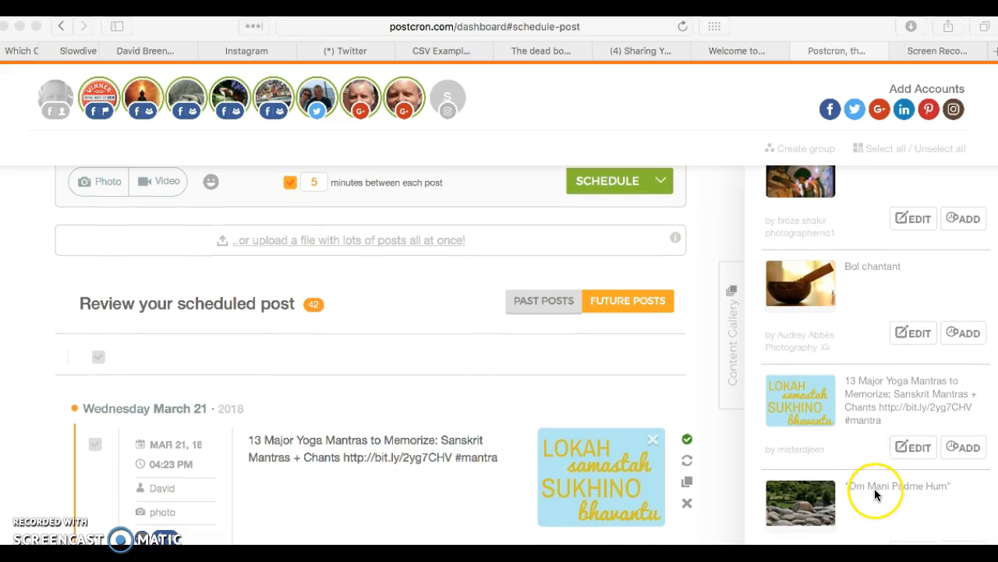
scroll(874, 489, "down", 3)
scroll(875, 494, "down", 3)
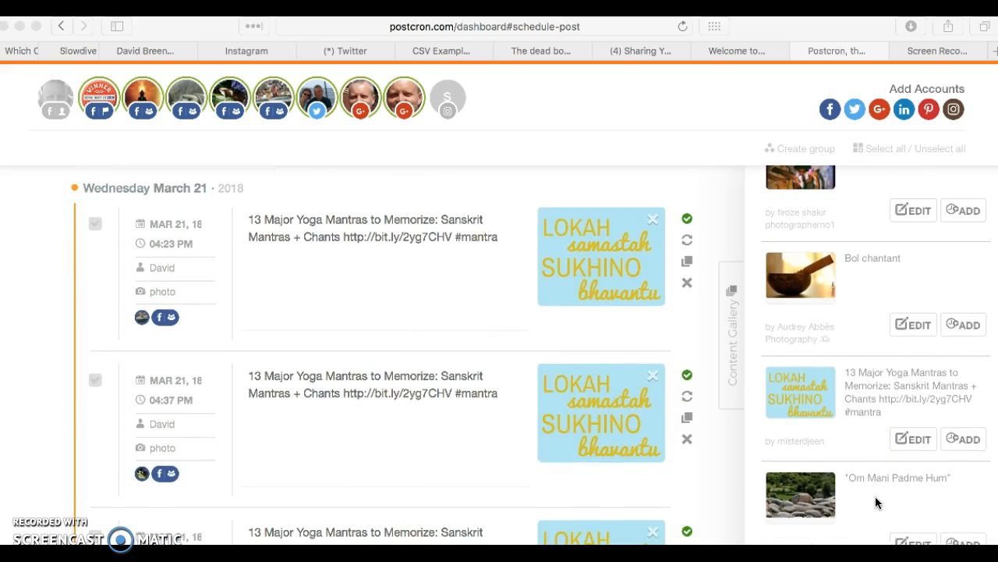
left_click(916, 540)
left_click(918, 539)
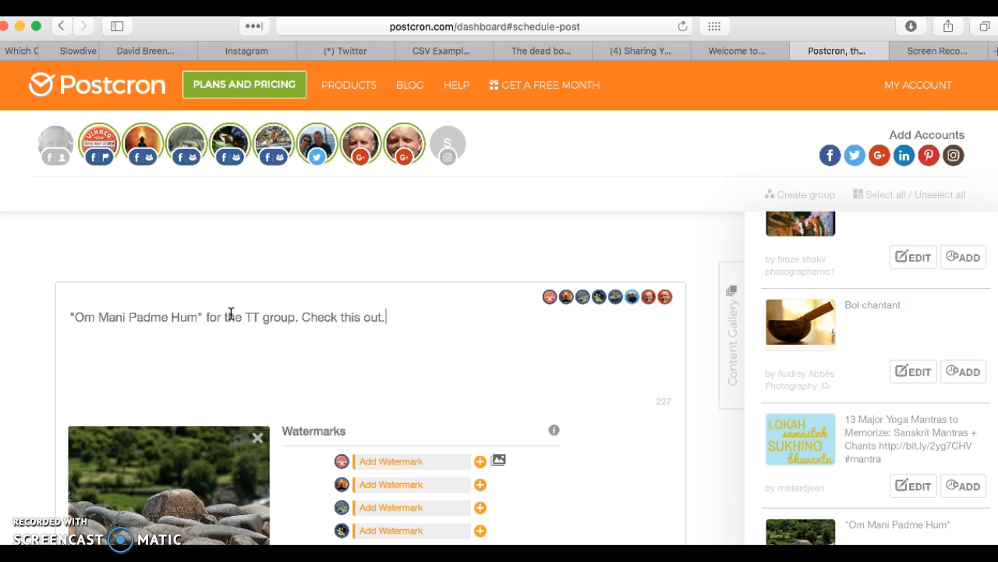
Deselect every posting target except the Facebook group "Sharing Yoga Teacher Training Class of 2018".
left_click(101, 145)
left_click(360, 147)
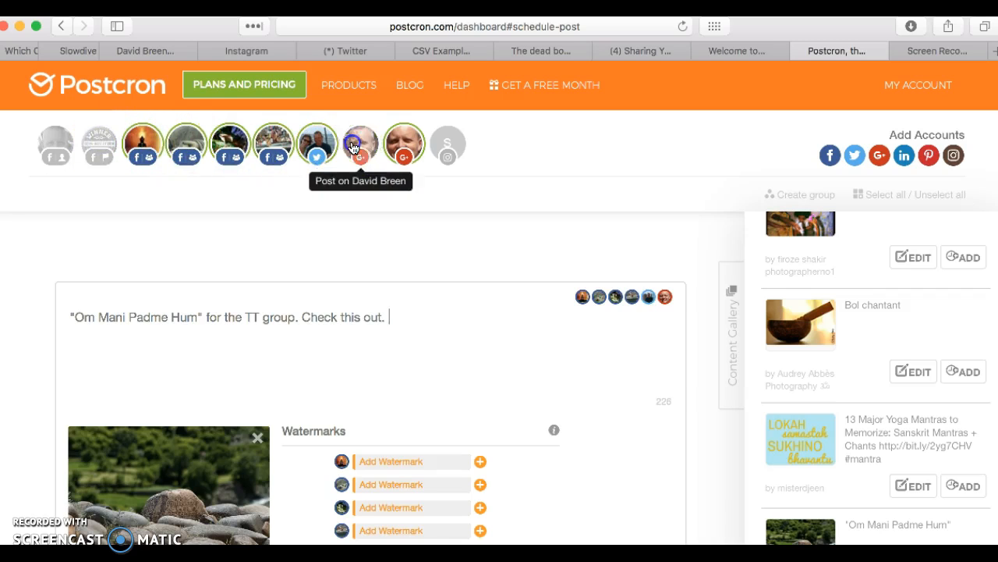
left_click(403, 146)
left_click(317, 144)
left_click(275, 141)
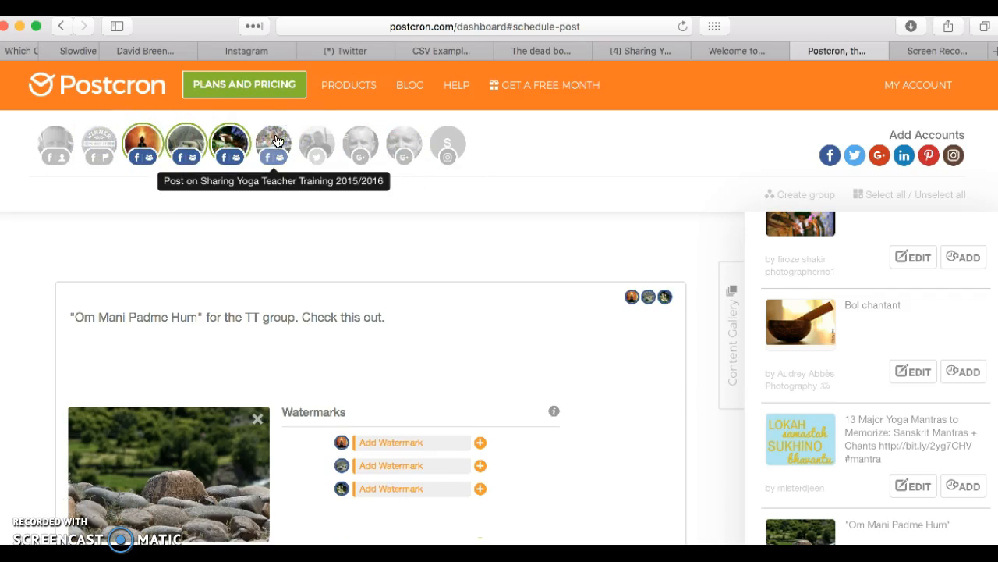
left_click(231, 142)
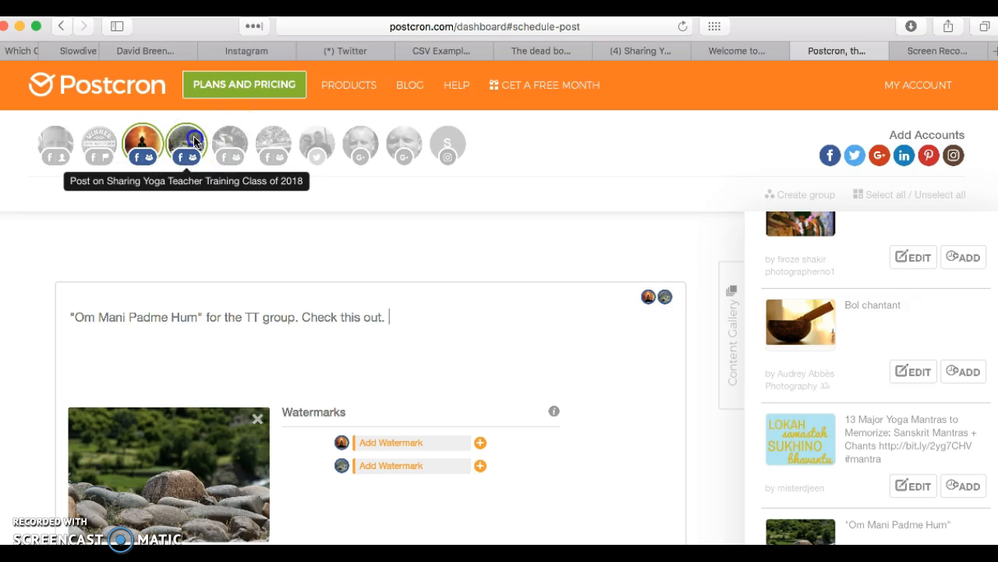
left_click(194, 139)
left_click(142, 142)
left_click(187, 142)
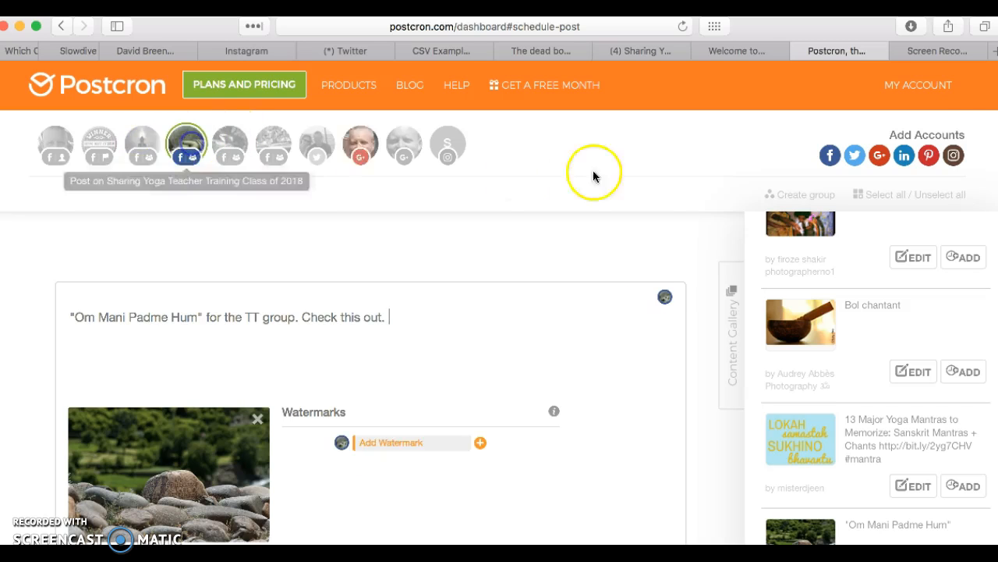
Schedule the "Om Mani Padme Hum" photo post for March 26, 2018 at 05:23 PM.
scroll(646, 179, "down", 7)
scroll(646, 179, "up", 3)
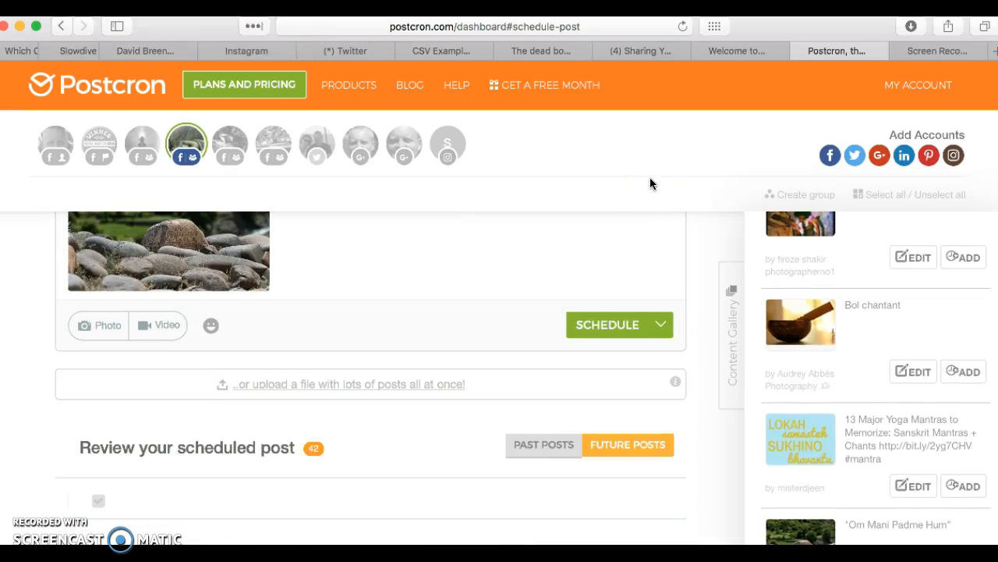
left_click(609, 326)
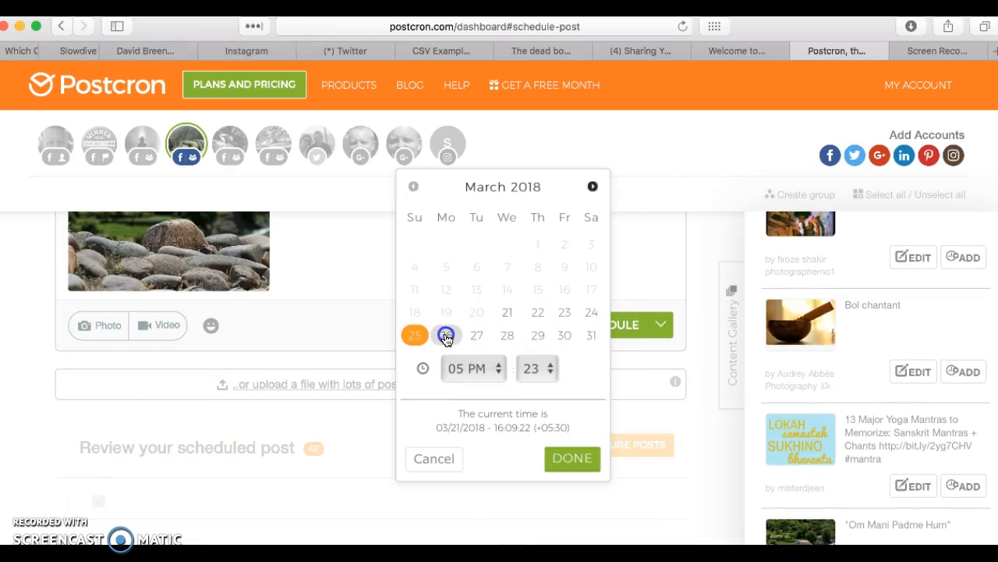
left_click(446, 335)
left_click(571, 459)
left_click(333, 456)
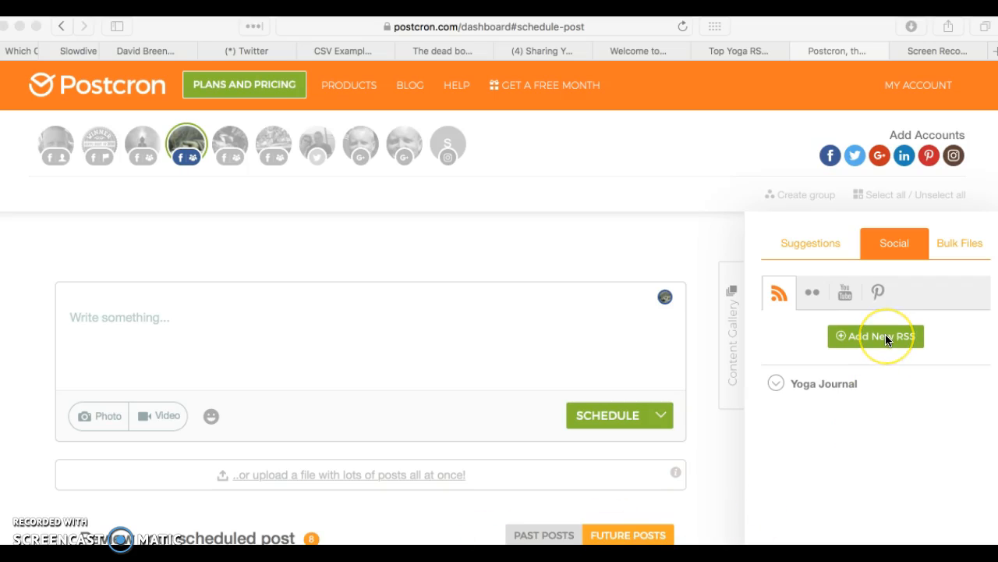
Check the Yoga Journal feed address on Feedspot's Top Yoga RSS Feeds page and expand the Yoga Journal feed in Postcron's content gallery.
left_click(749, 50)
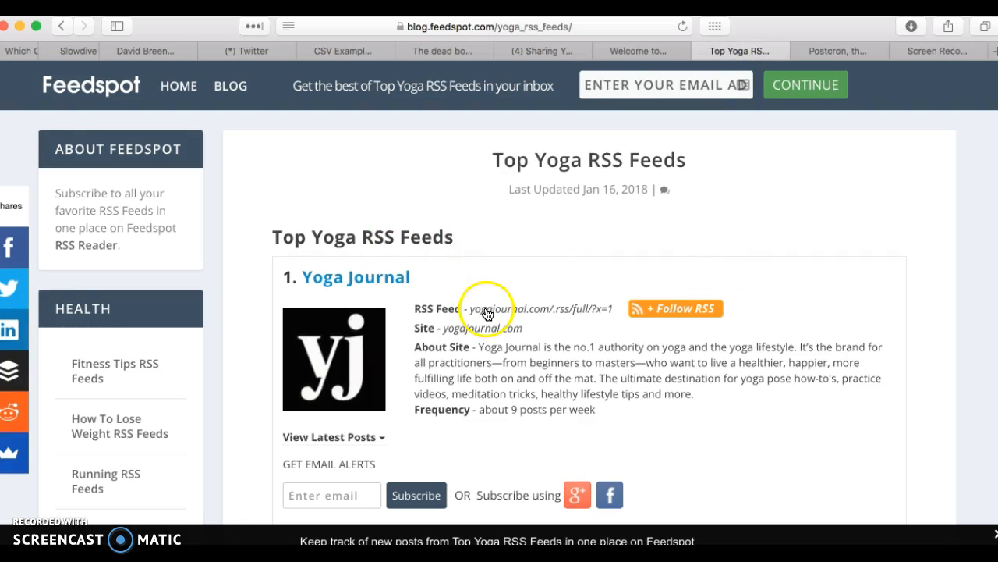
left_click(843, 50)
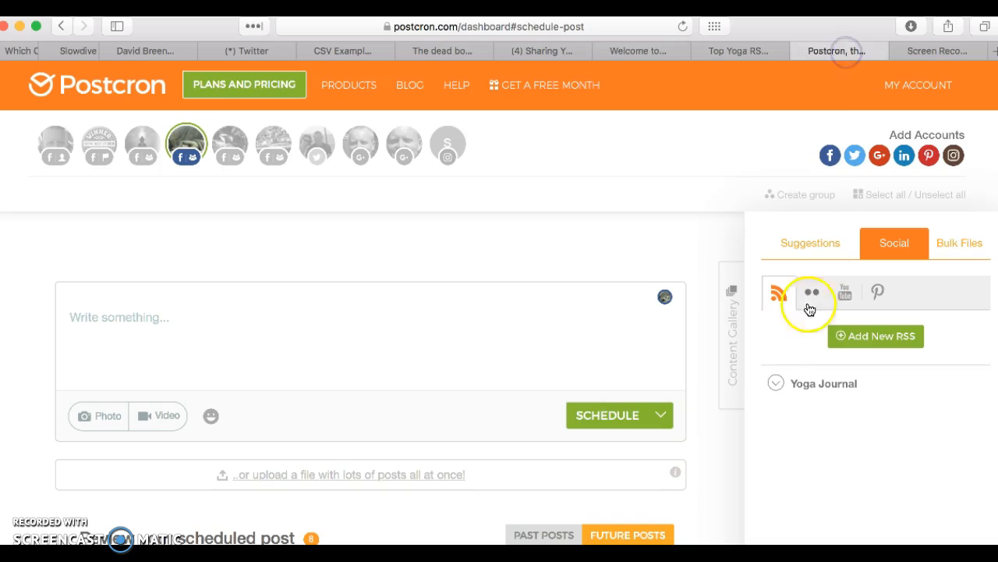
left_click(807, 383)
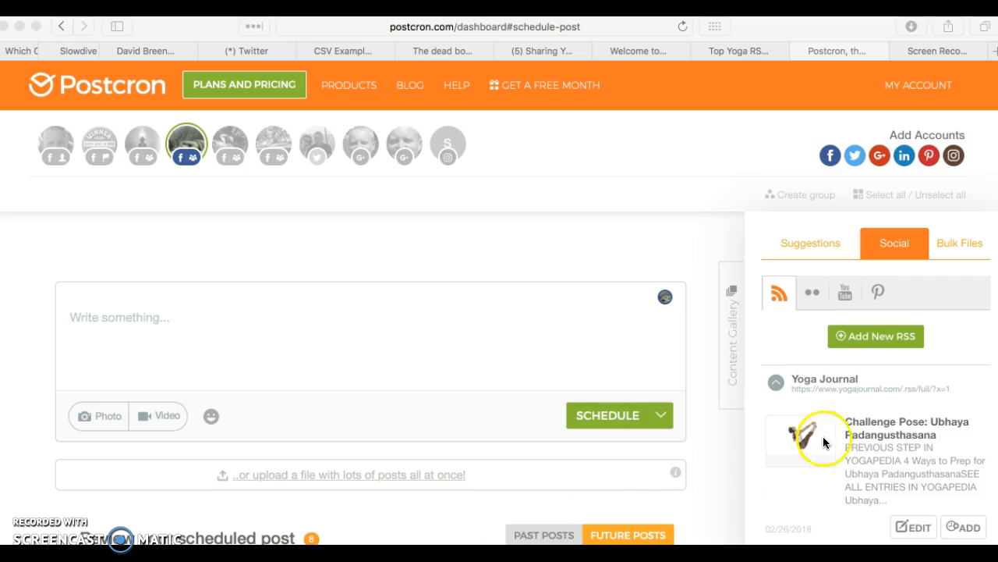
Load the Yoga Journal article "The Bandha Approach You Haven't Tried—That Could Change Everything" into the post editor and delete the shortened link from its text.
scroll(875, 421, "down", 2)
scroll(875, 423, "down", 5)
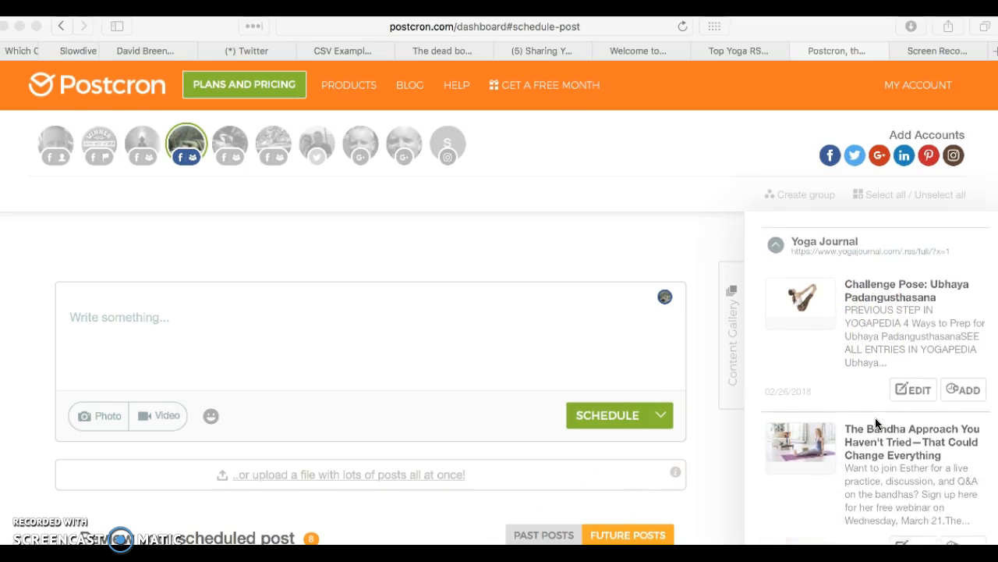
scroll(875, 423, "down", 1)
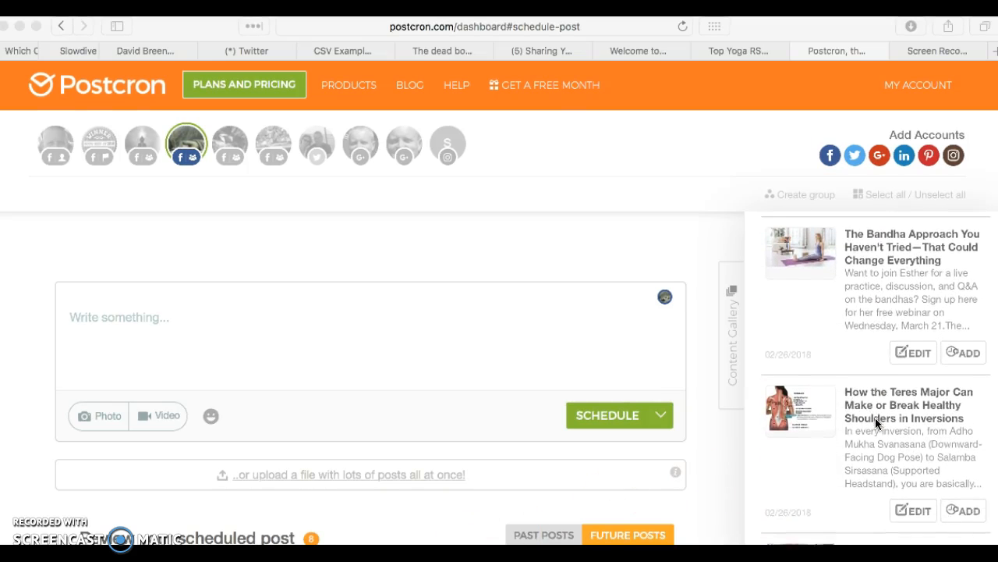
scroll(875, 423, "down", 1)
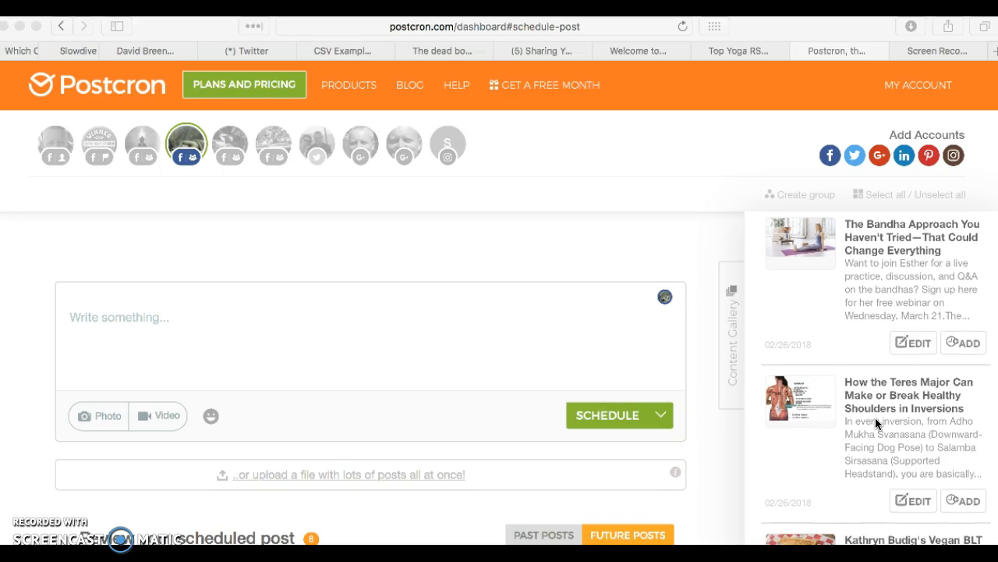
scroll(875, 422, "up", 3)
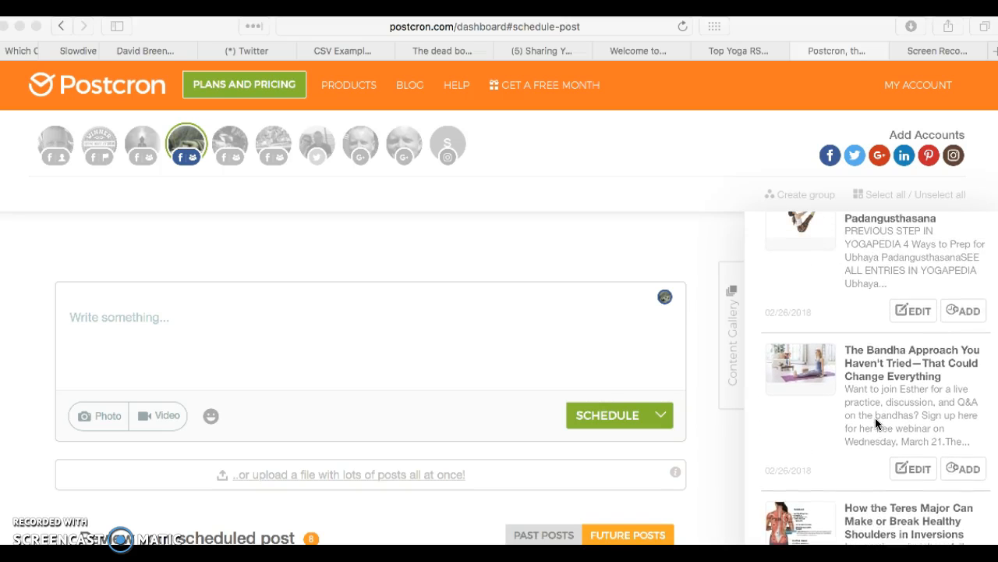
scroll(875, 423, "up", 1)
left_click(907, 459)
left_click(918, 483)
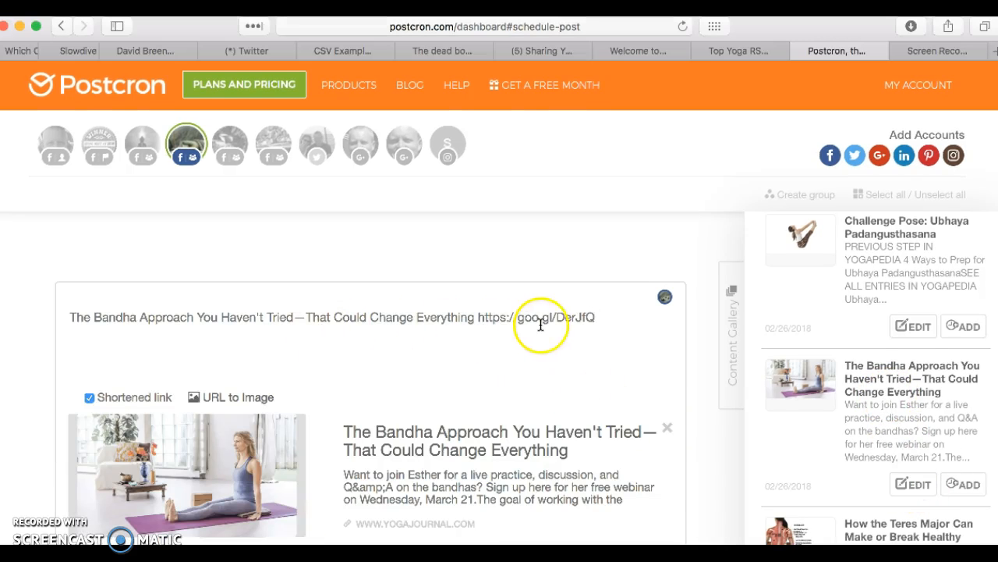
left_click_drag(607, 316, 478, 316)
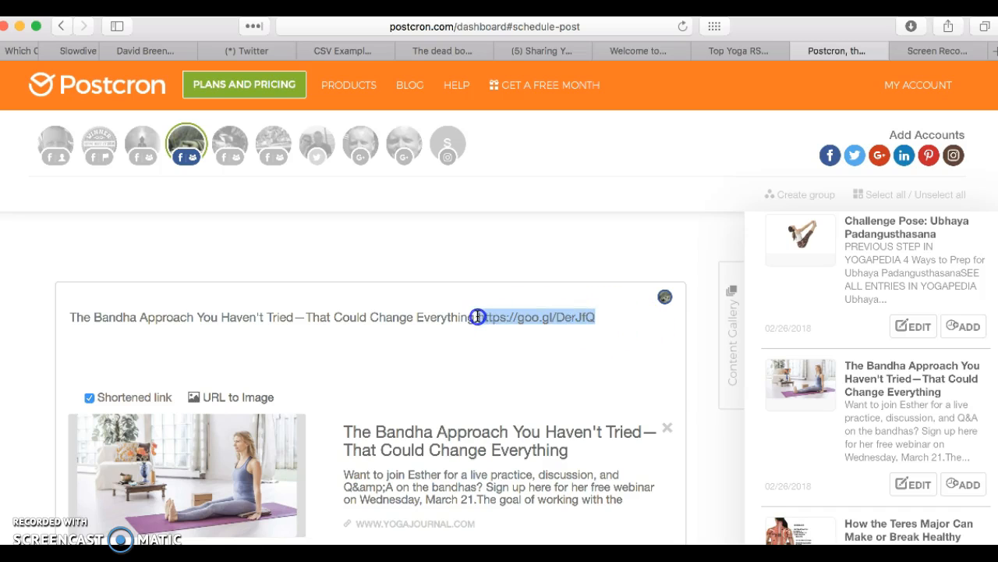
key("BackSpace")
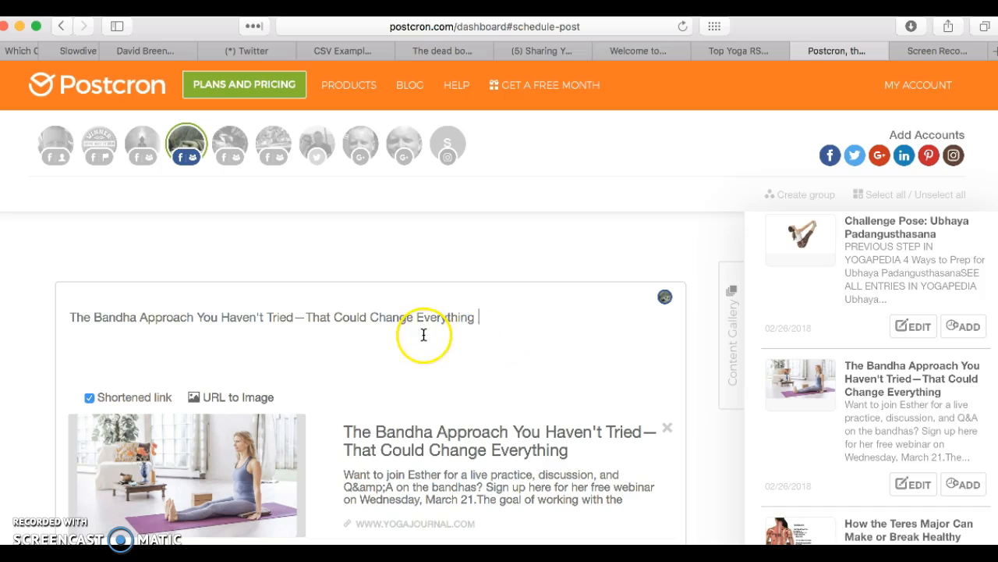
Add the Sharing Yoga page, the three unselected Facebook groups, the Twitter account and both Google+ accounts as posting targets for the Bandha article.
left_click(99, 144)
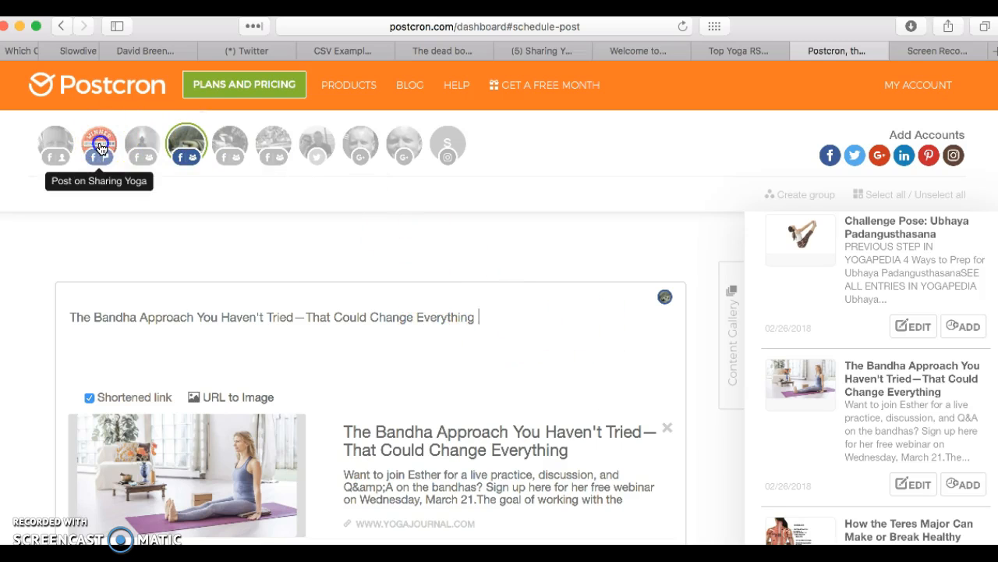
left_click(147, 144)
left_click(236, 145)
left_click(282, 144)
left_click(318, 144)
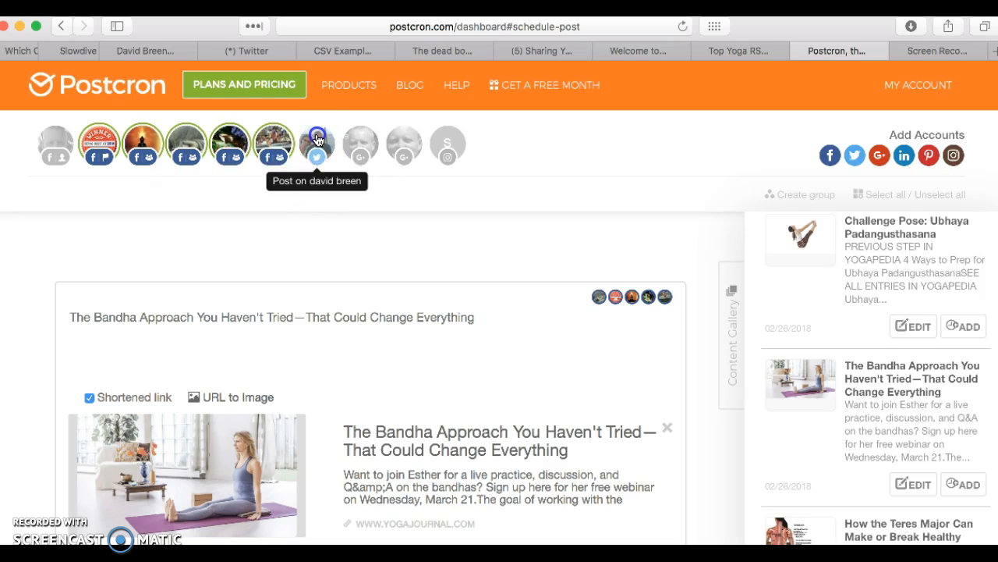
left_click(362, 147)
left_click(403, 144)
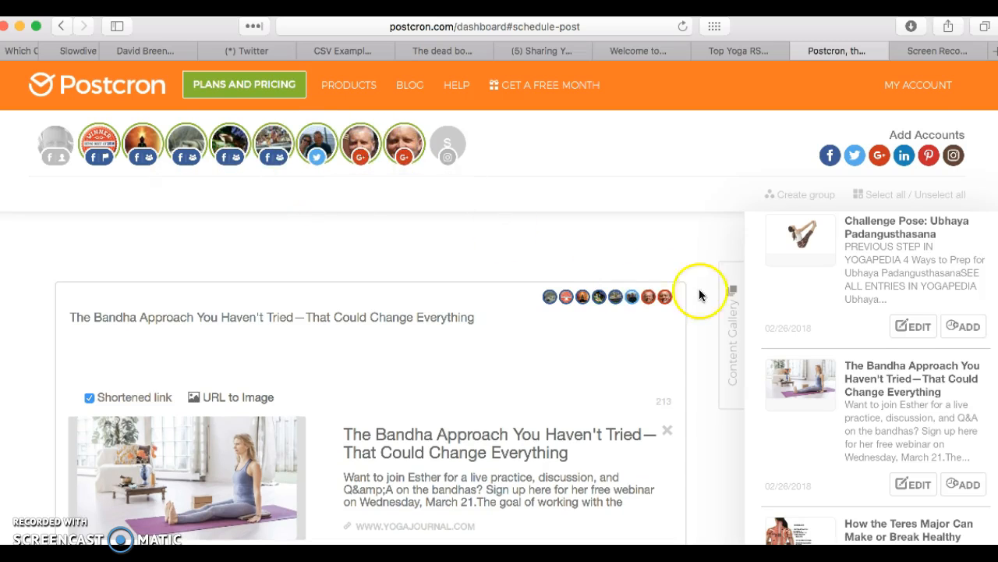
Schedule the Bandha Approach article post for 05:50 PM.
scroll(691, 302, "down", 5)
left_click(616, 381)
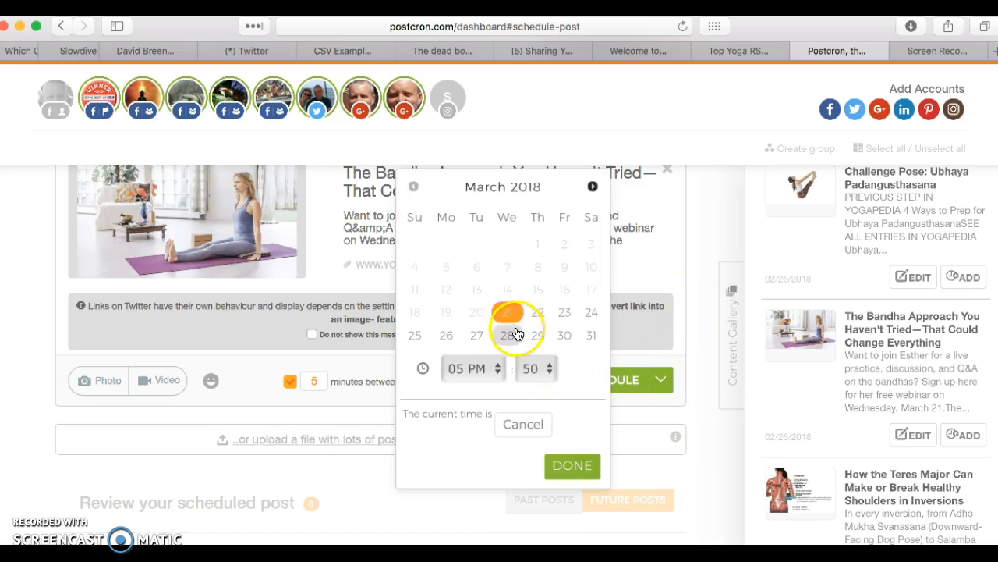
left_click(571, 465)
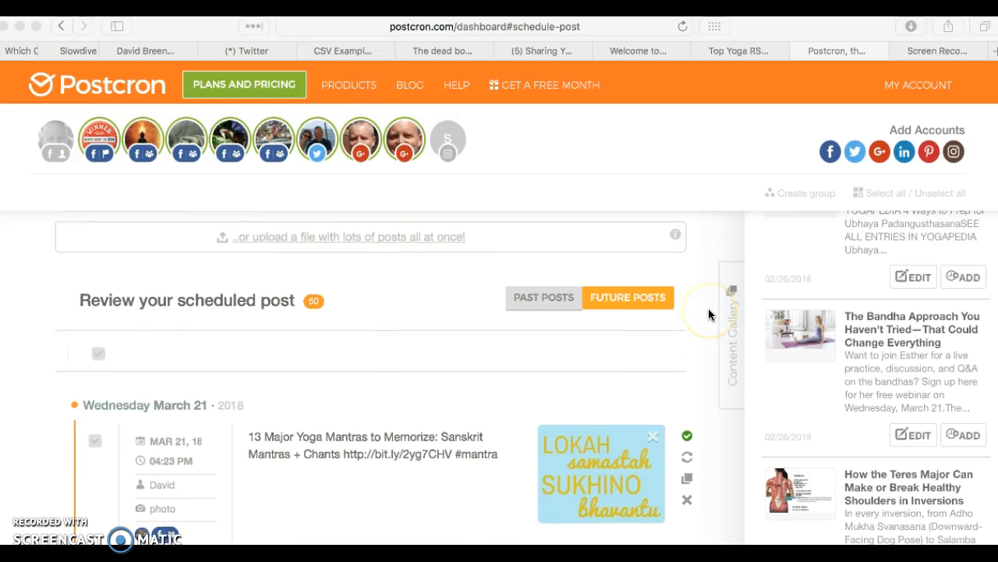
Review the list of future scheduled posts from Wednesday March 21 down to the end of the first page.
scroll(710, 314, "down", 5)
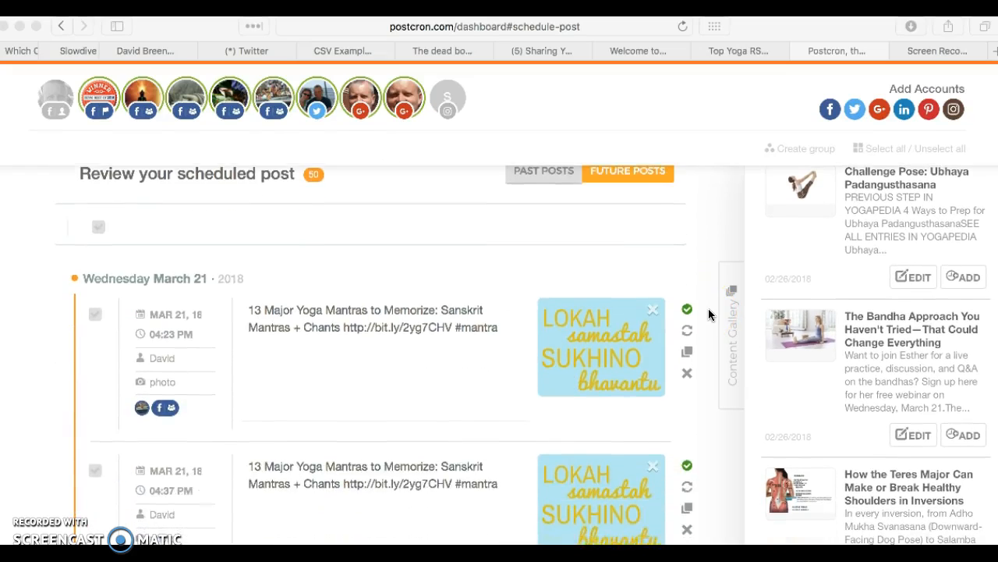
scroll(708, 315, "down", 10)
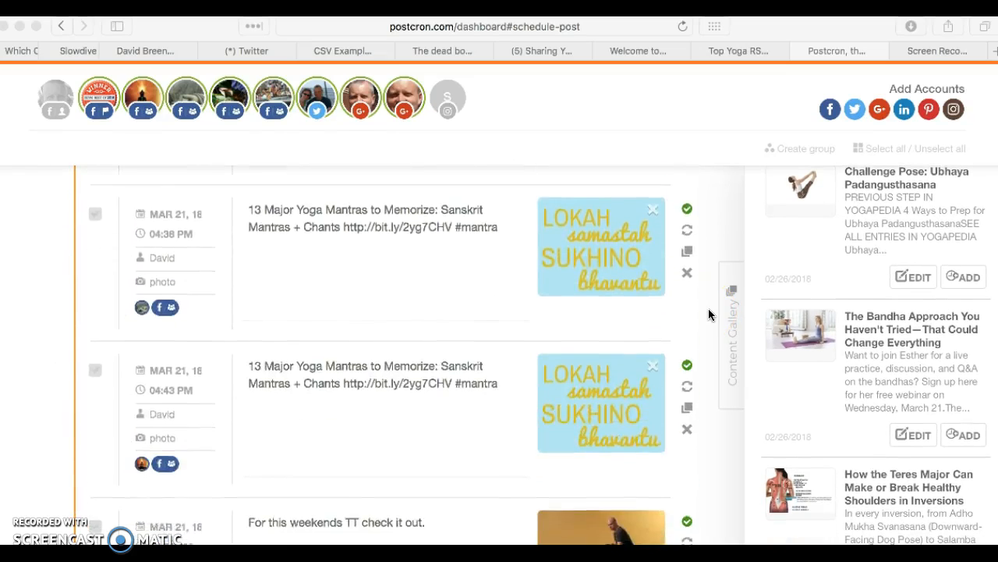
scroll(708, 310, "down", 8)
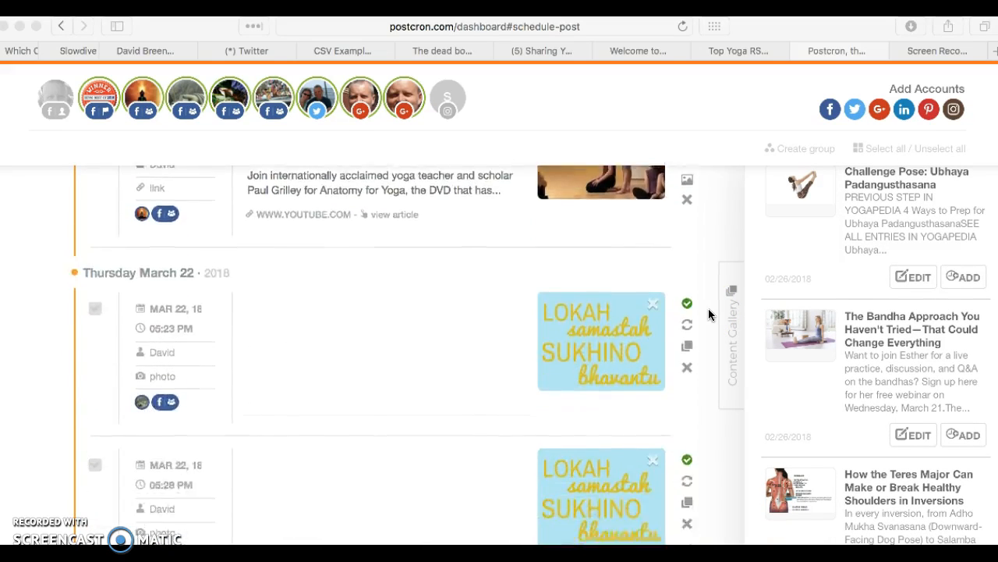
scroll(708, 315, "down", 10)
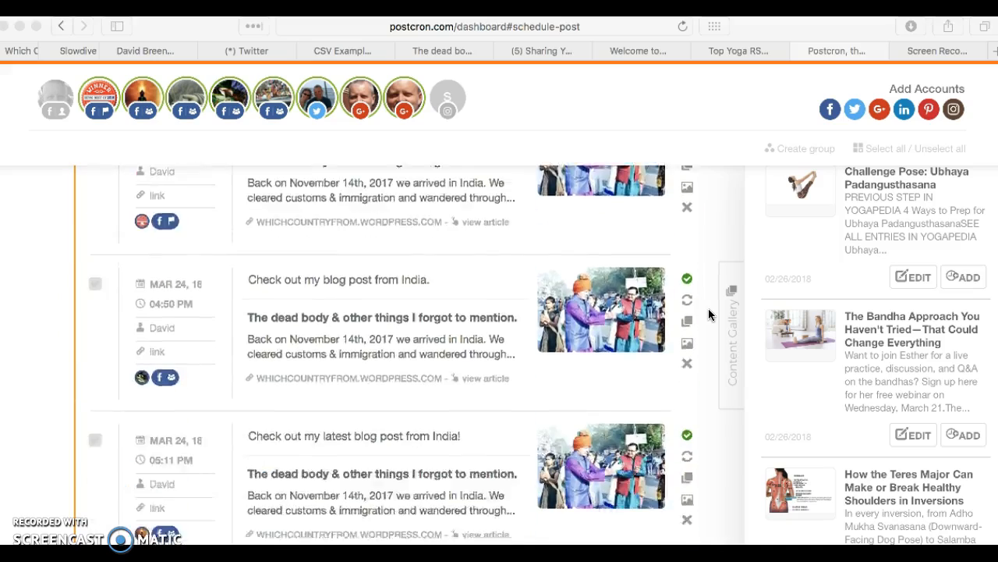
scroll(708, 312, "down", 10)
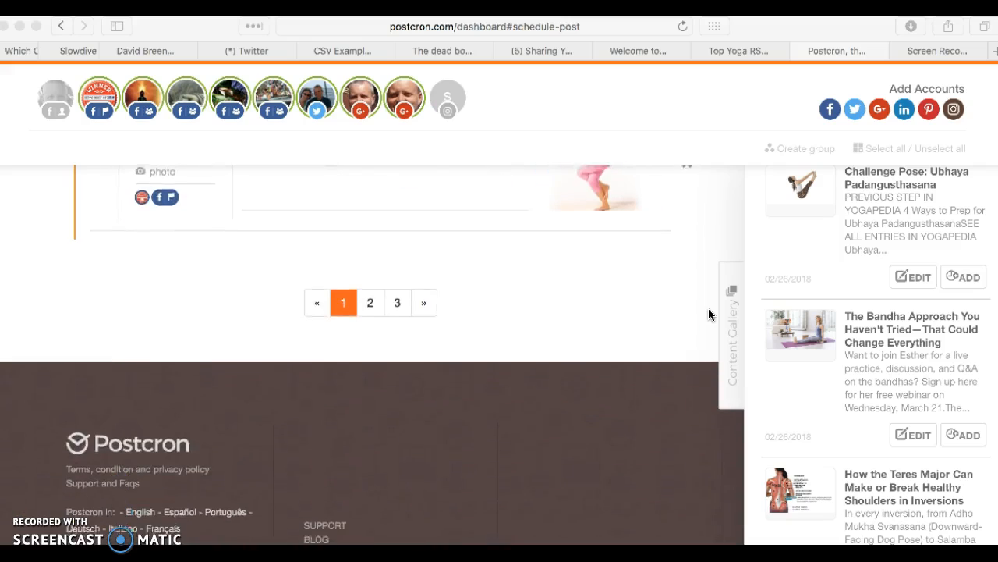
left_click(370, 384)
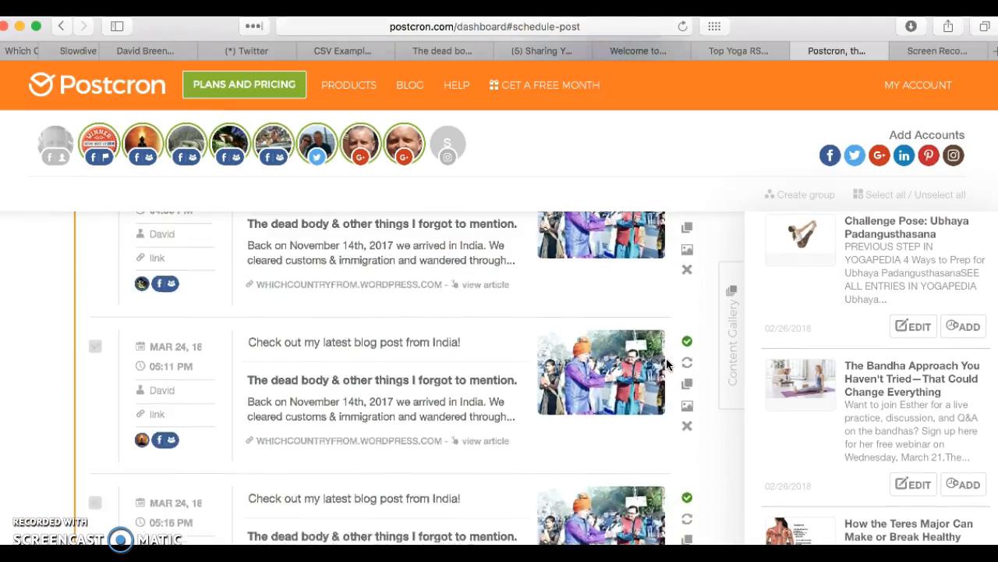
Review the scheduled posts for March 24, including the India blog post, the yoga mantras tweet and the Eagle Pose photo.
scroll(666, 364, "down", 5)
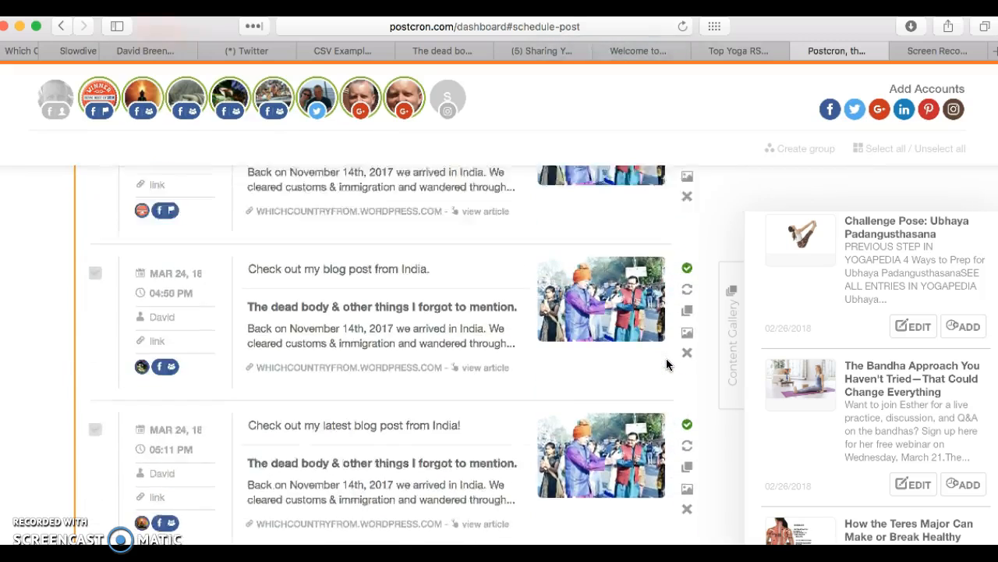
scroll(666, 364, "down", 6)
left_click(694, 371)
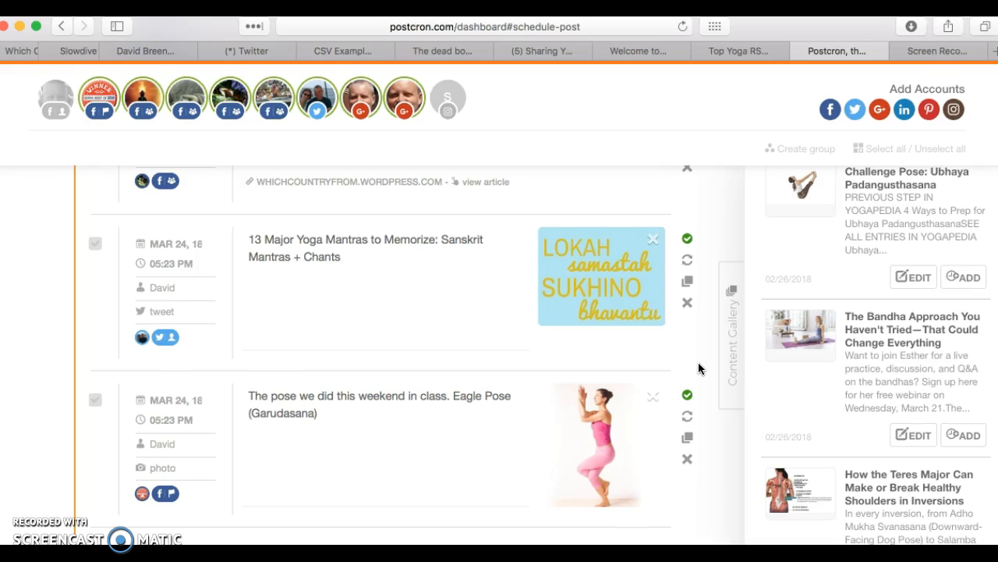
Go back to the empty post editor above the scheduled posts and collapse the Content Gallery.
scroll(699, 369, "up", 20)
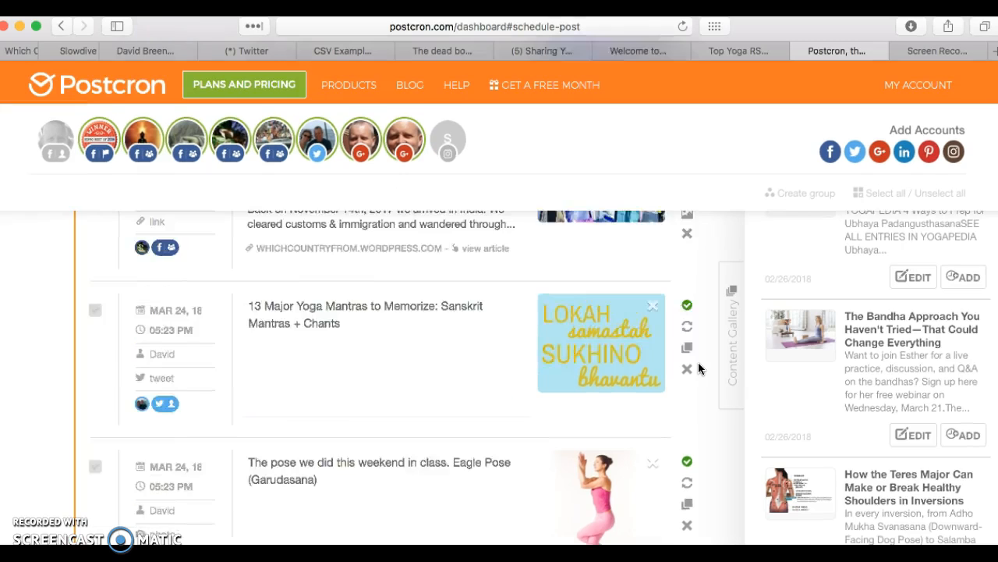
scroll(698, 368, "up", 15)
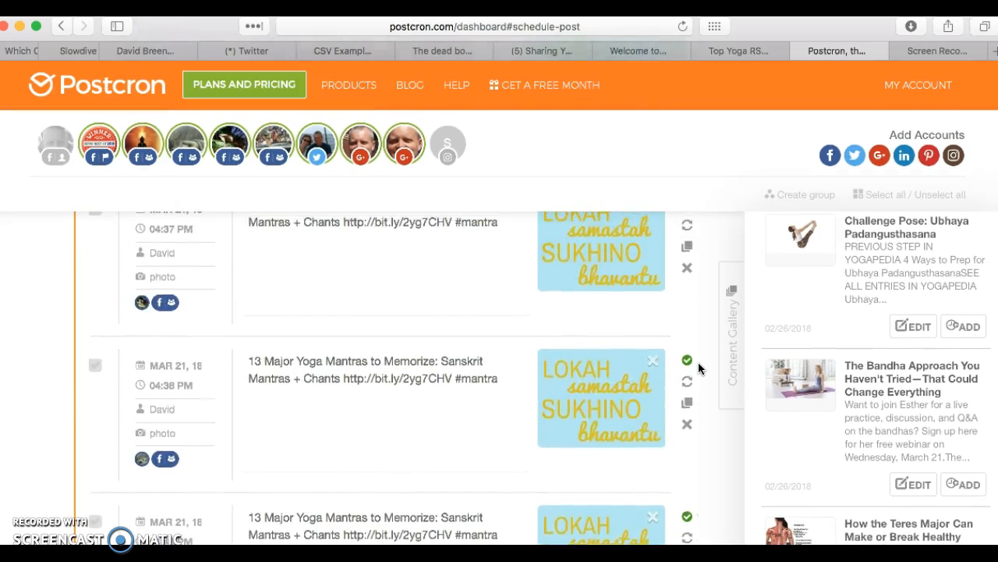
left_click(729, 371)
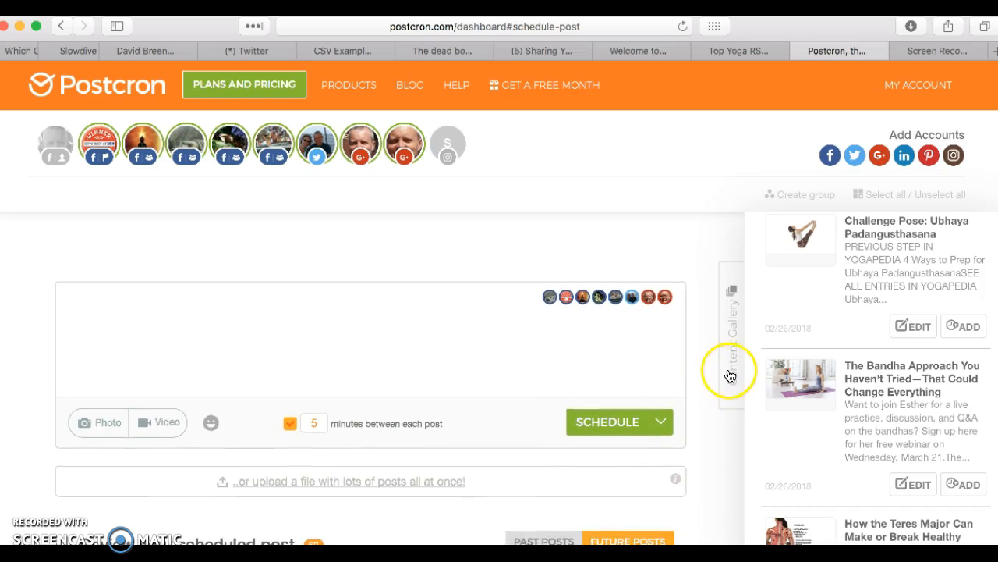
left_click(807, 272)
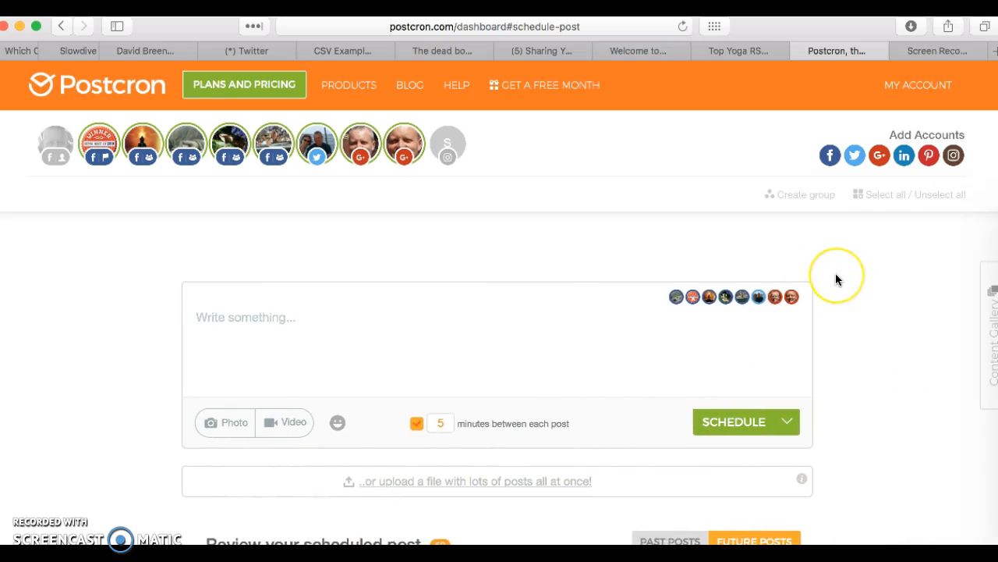